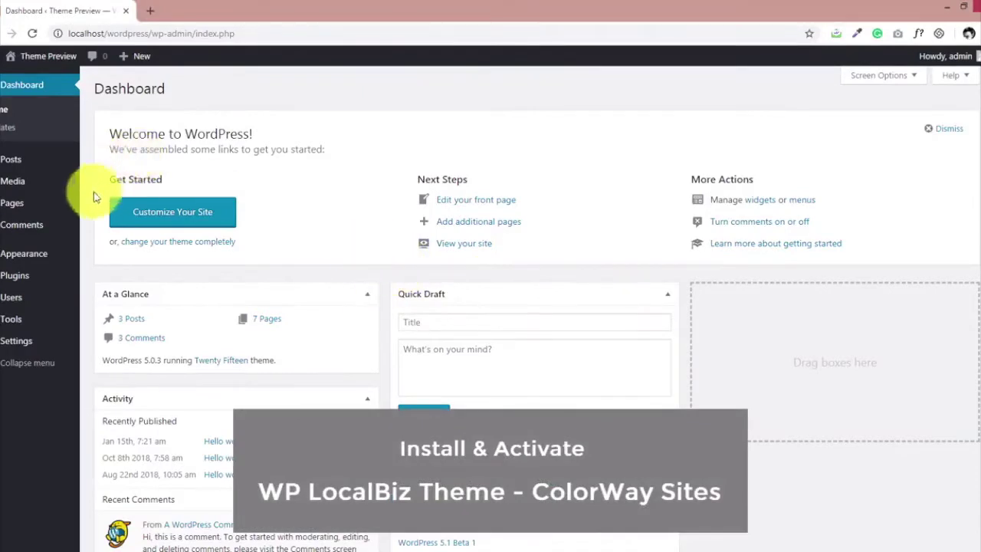
Upload the WP LocalBiz - Colorway Sites zip as a new theme, install it and activate it.
mouse_move(19, 255)
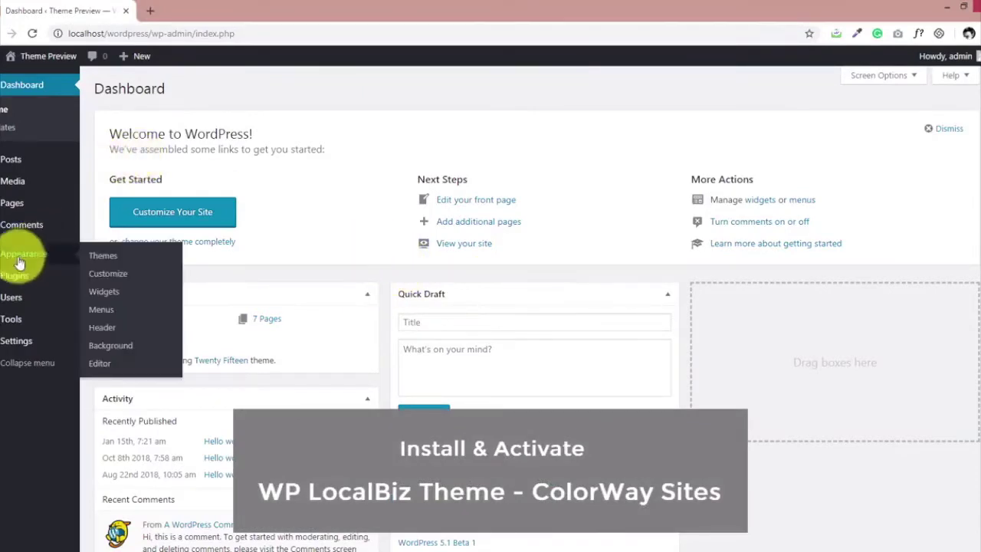
left_click(136, 255)
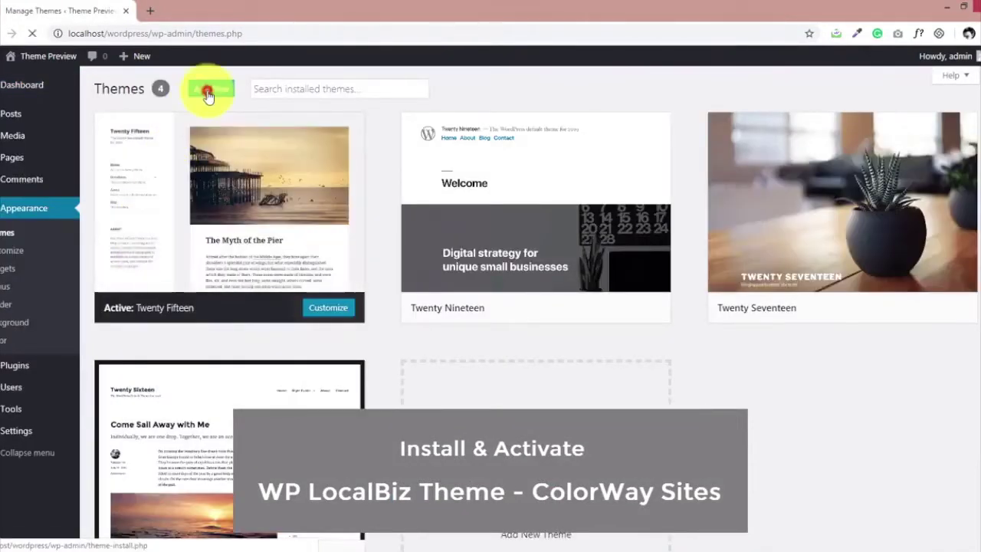
left_click(209, 89)
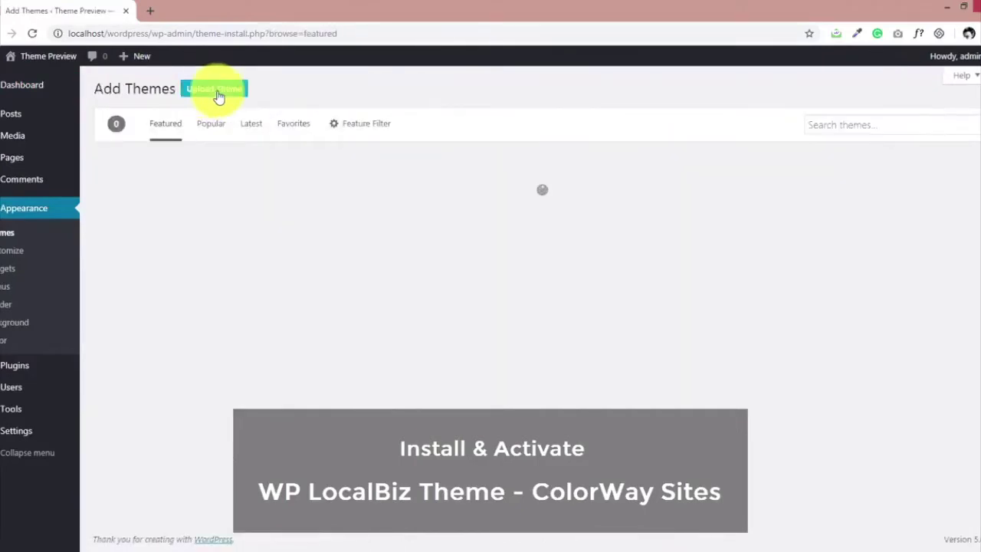
left_click(218, 92)
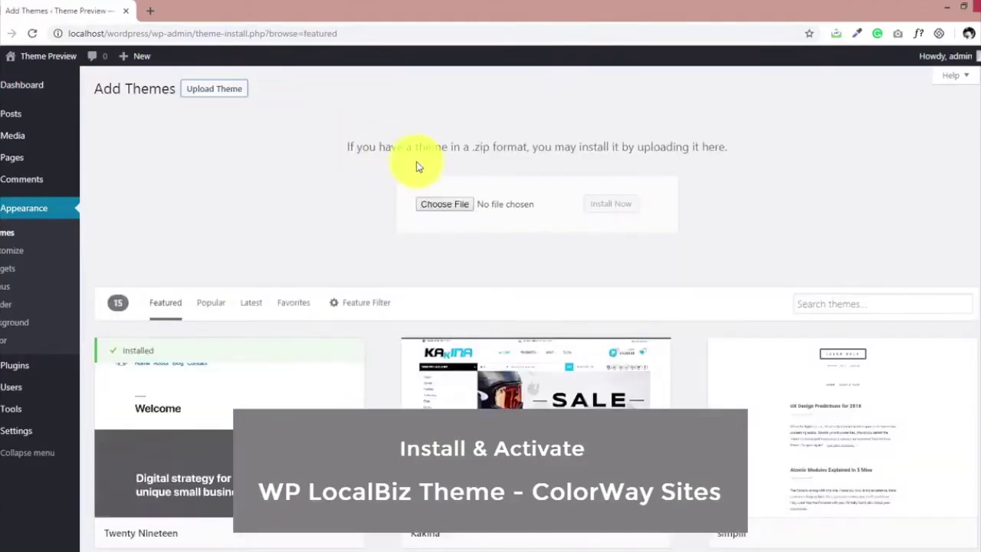
left_click(432, 202)
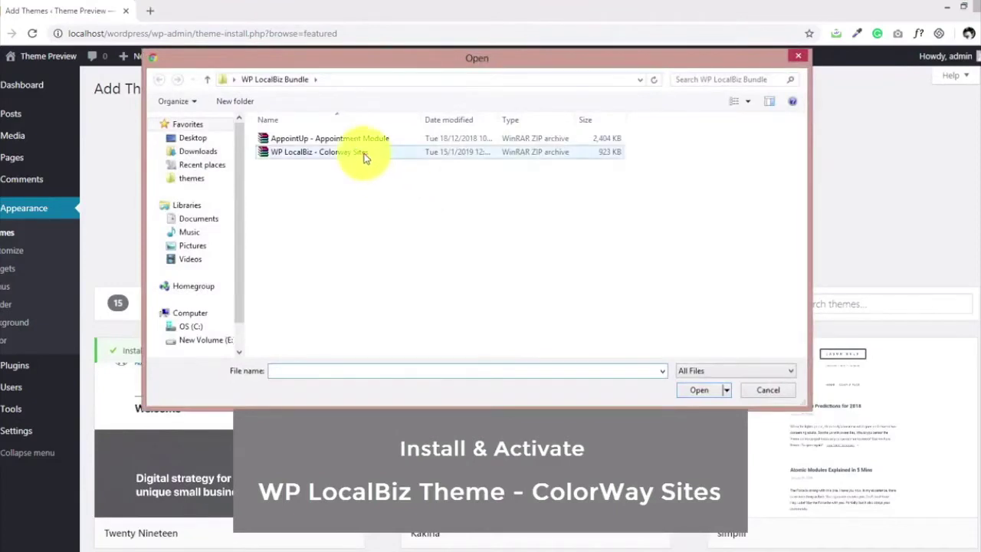
double_click(362, 153)
left_click(591, 202)
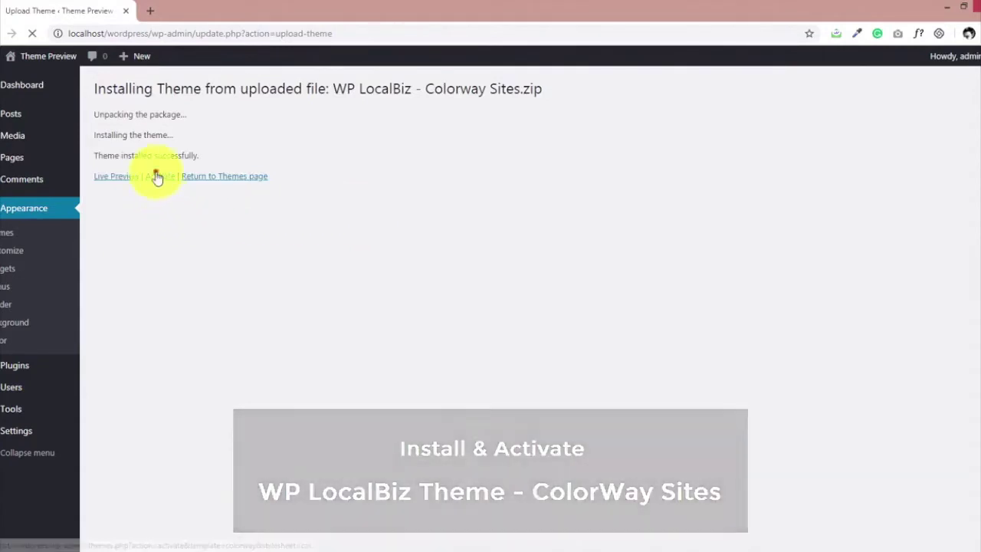
left_click(159, 176)
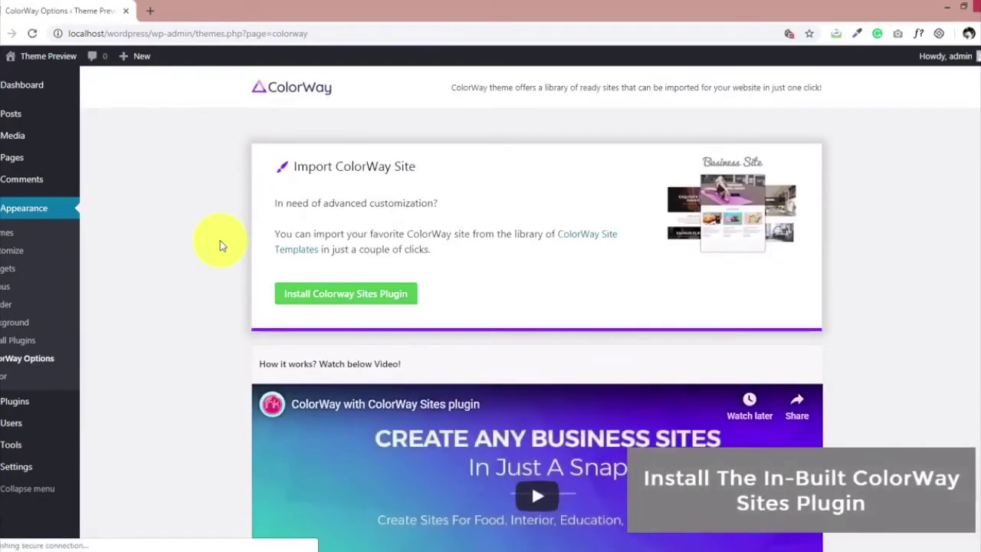
Install the bundled ColorWay Sites plugin and browse its templates such as PetsZoo, BabyCare and Autotech.
left_click(310, 292)
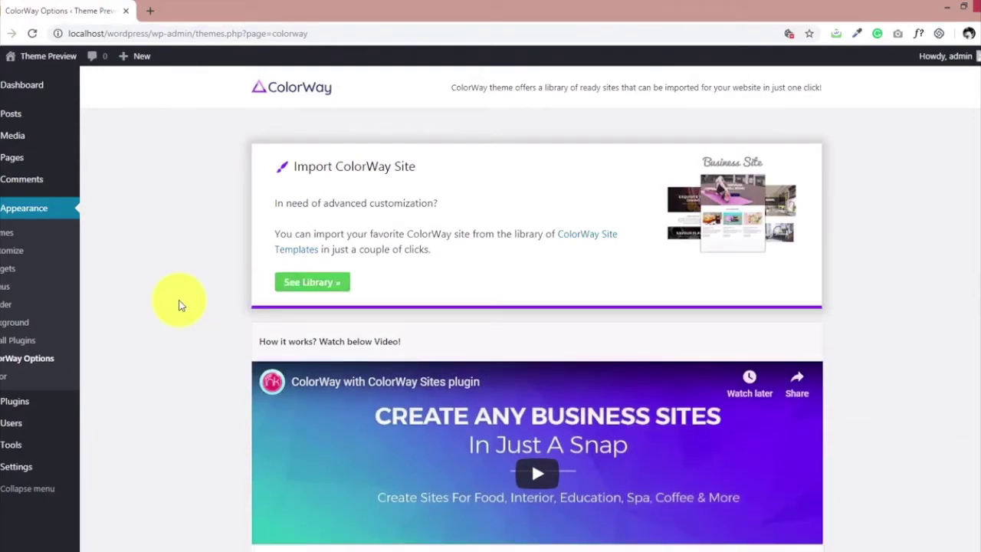
left_click(292, 291)
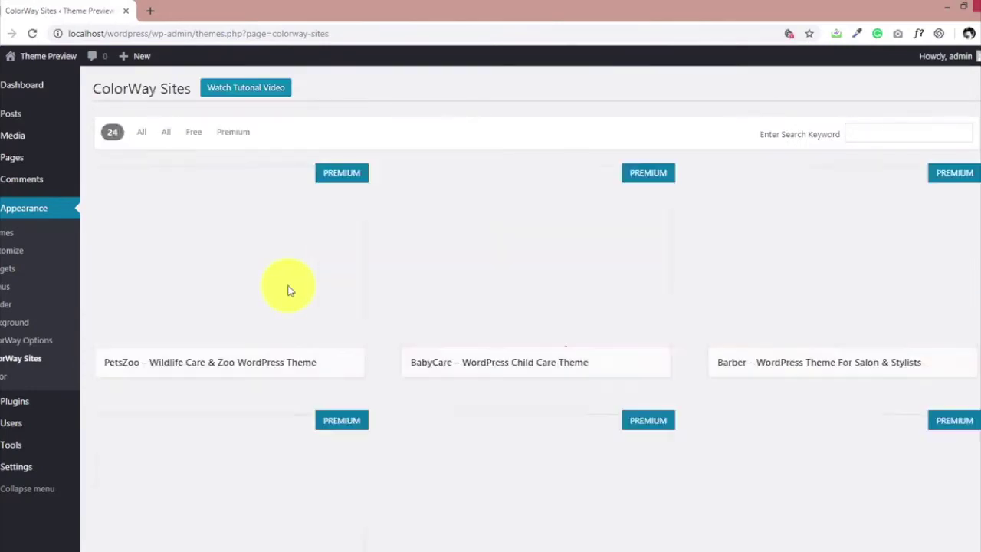
scroll(388, 254, "down", 6)
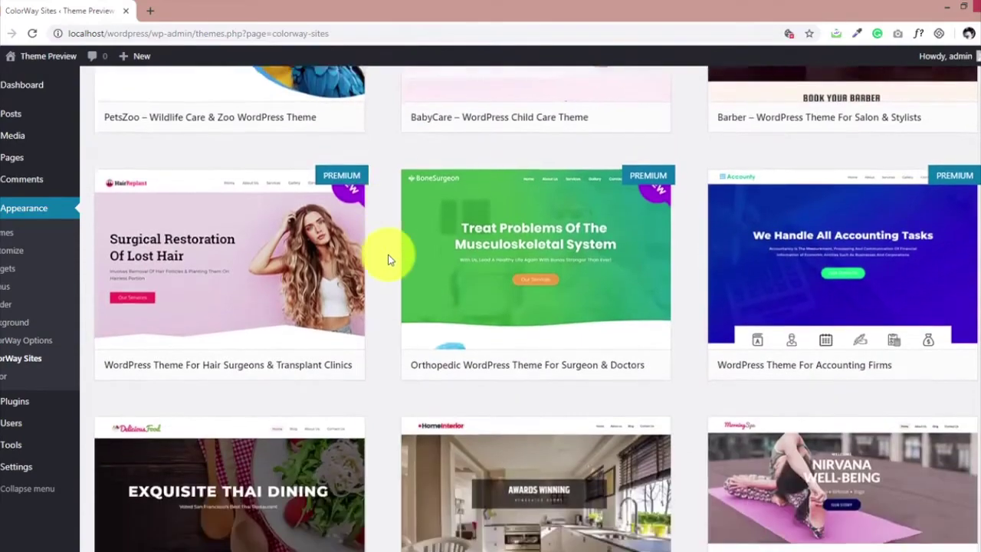
scroll(388, 255, "down", 14)
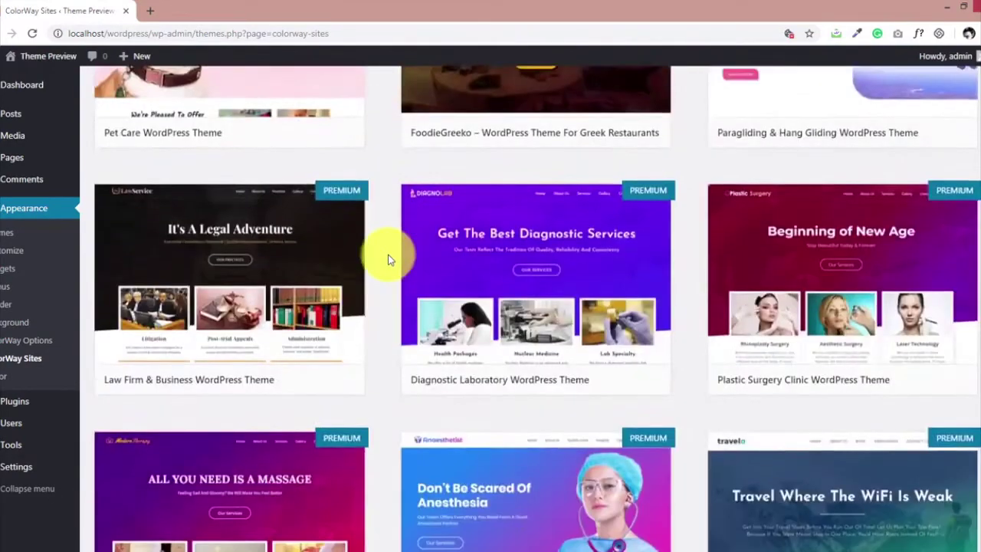
scroll(388, 255, "down", 5)
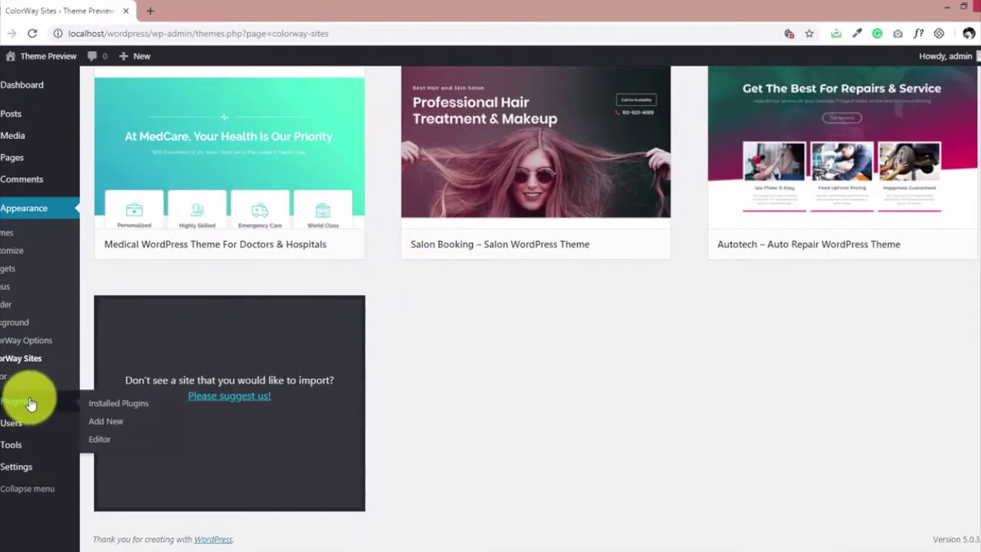
Upload the AppointUp - Appointment Module zip as a new plugin, install it and activate it.
left_click(57, 404)
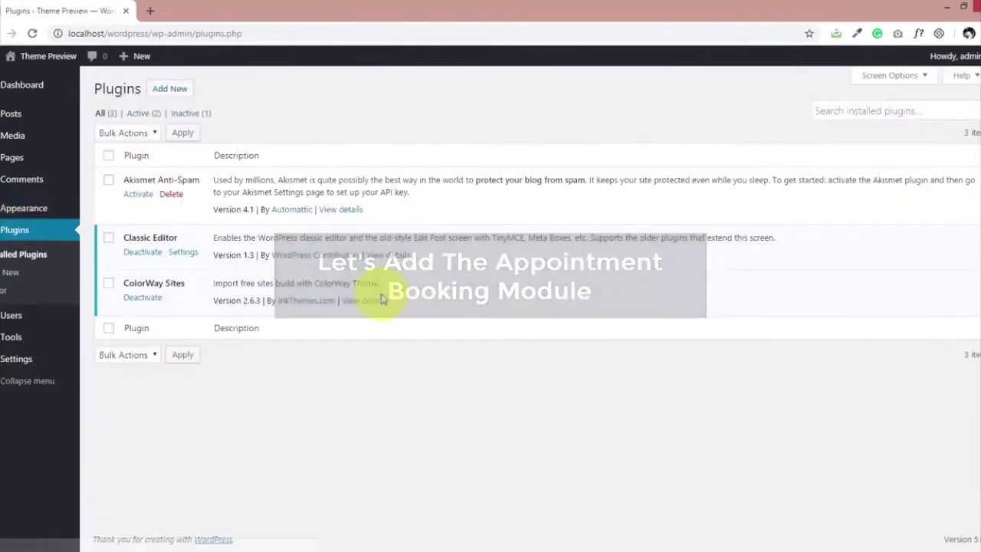
left_click(176, 89)
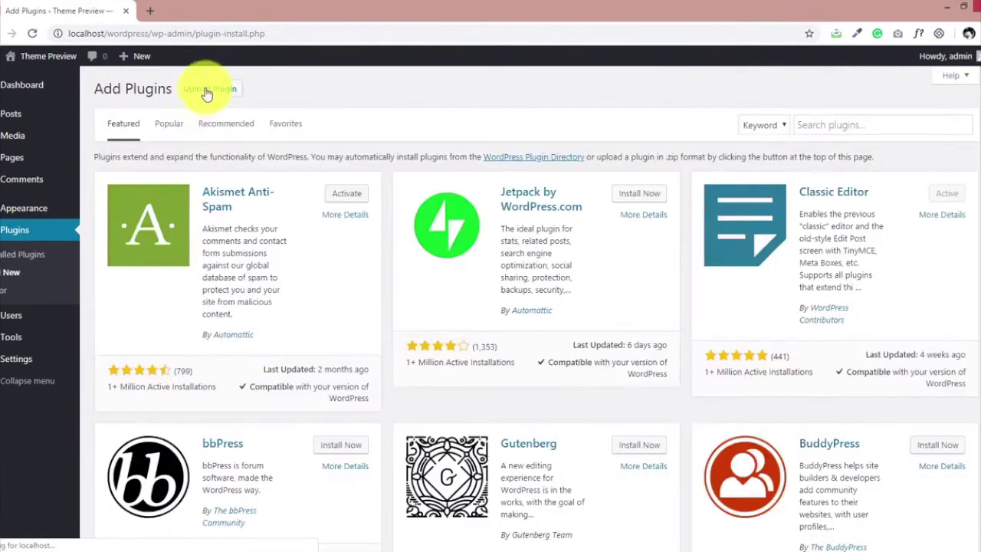
left_click(207, 88)
left_click(439, 203)
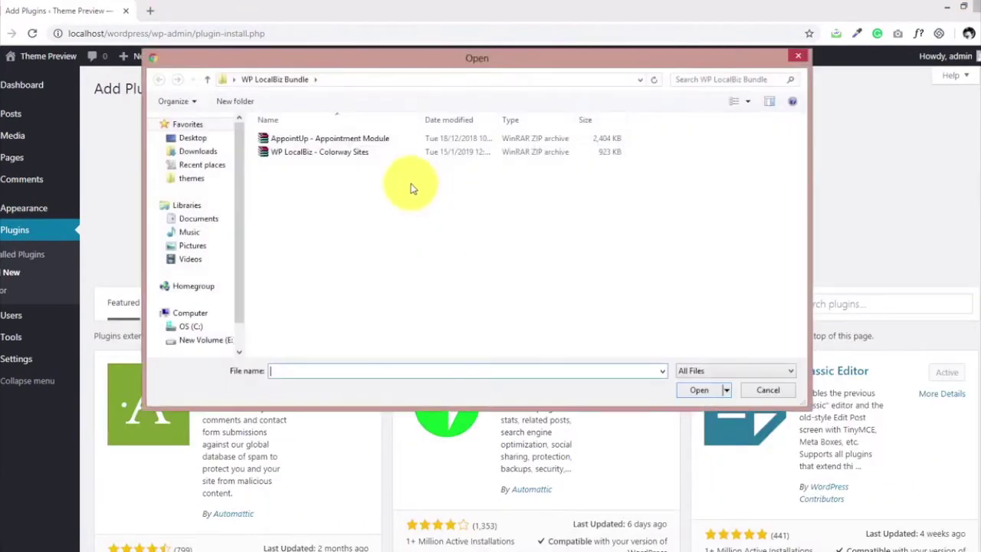
double_click(372, 138)
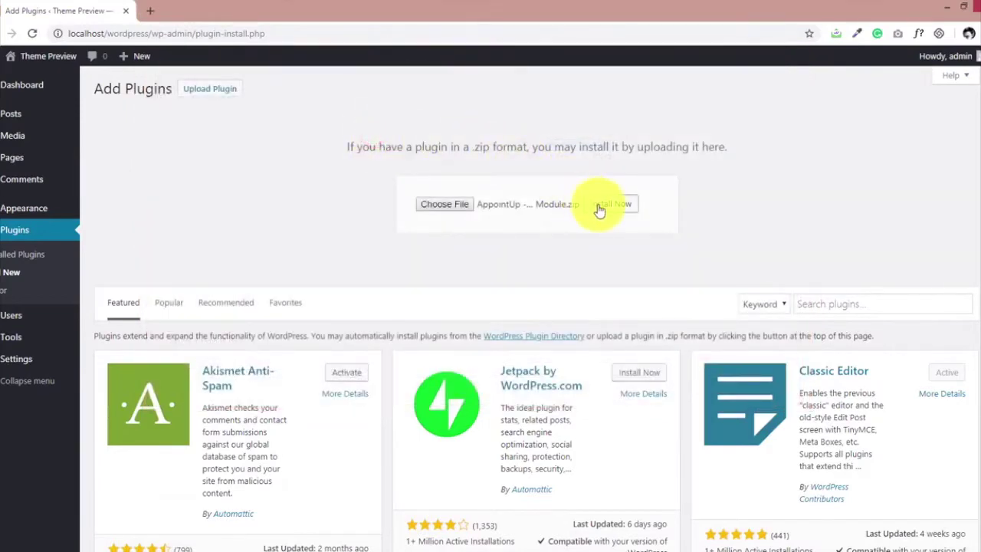
left_click(599, 207)
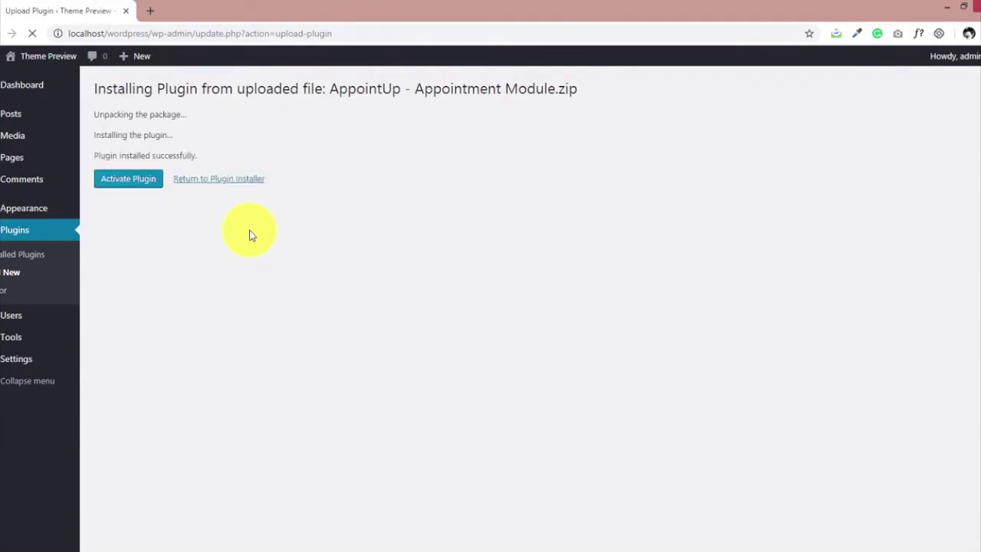
left_click(135, 179)
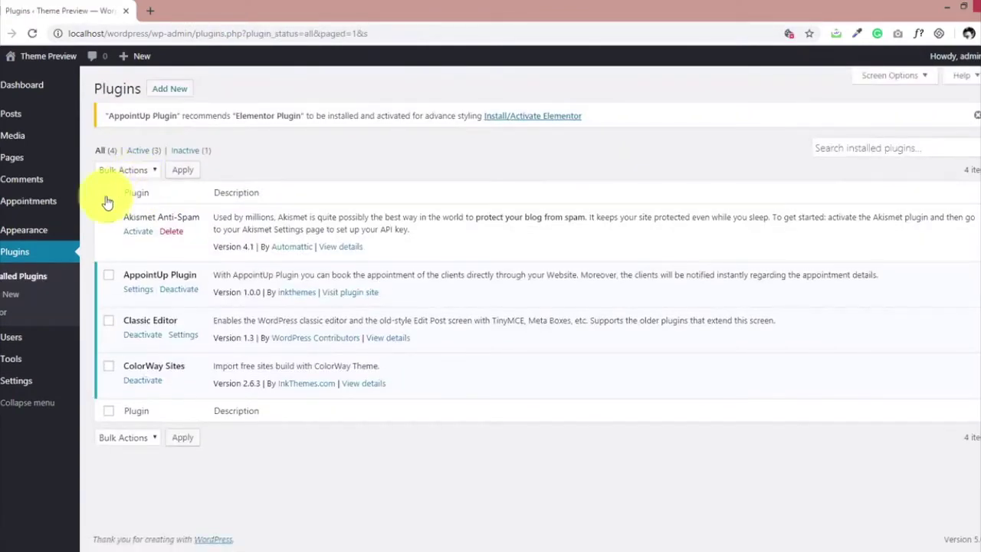
In Appearance > ColorWay Sites, open Details & Preview for the Barber salon template.
mouse_move(23, 232)
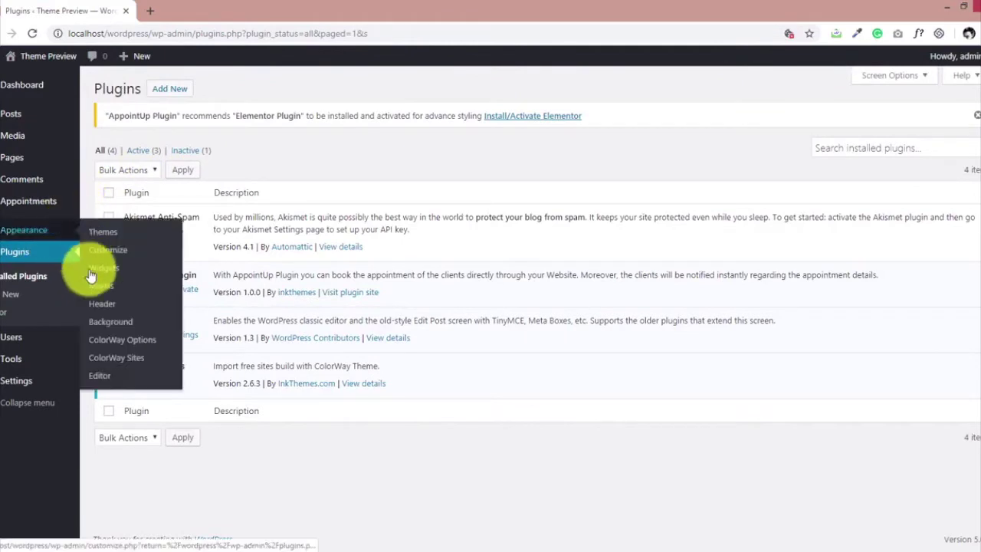
left_click(127, 358)
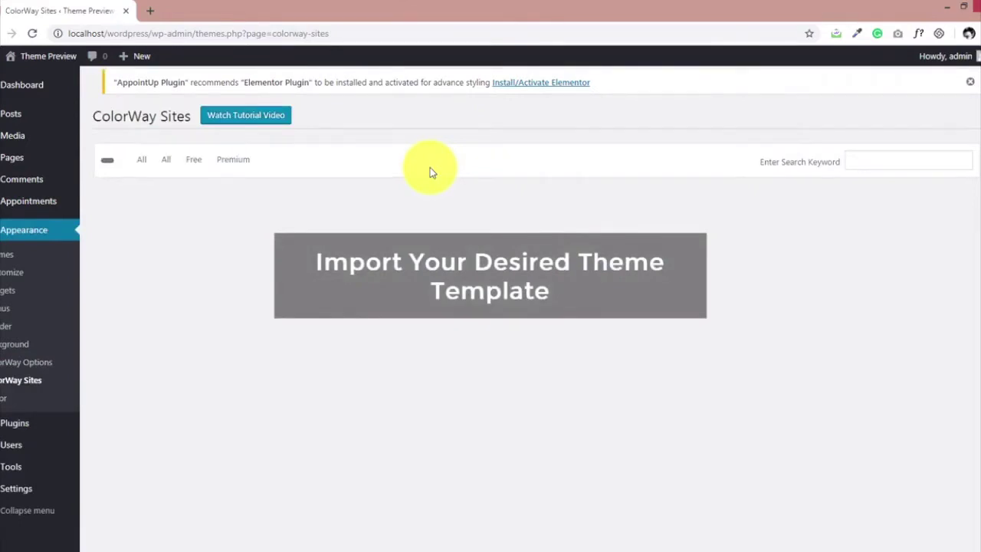
scroll(478, 170, "down", 3)
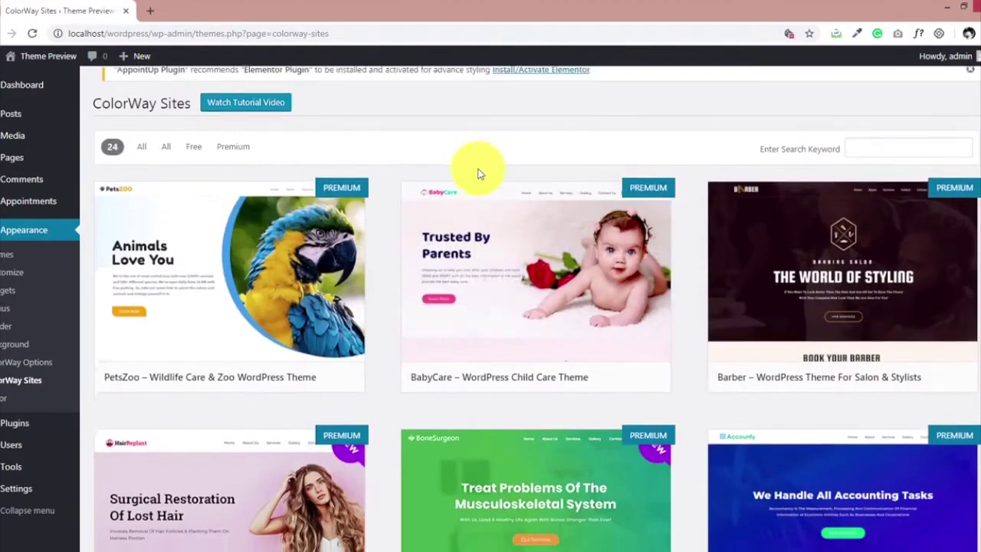
scroll(478, 175, "down", 3)
scroll(478, 175, "up", 7)
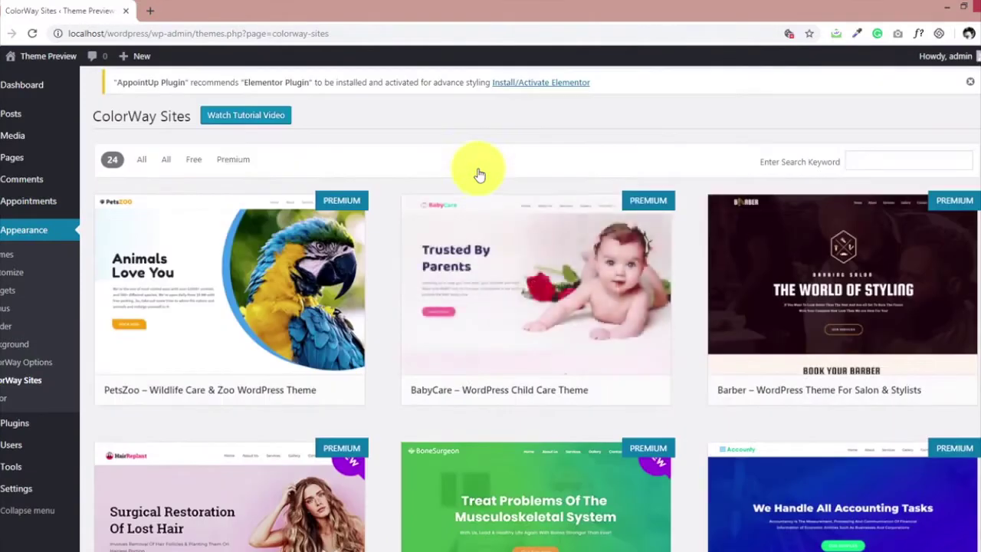
left_click(810, 285)
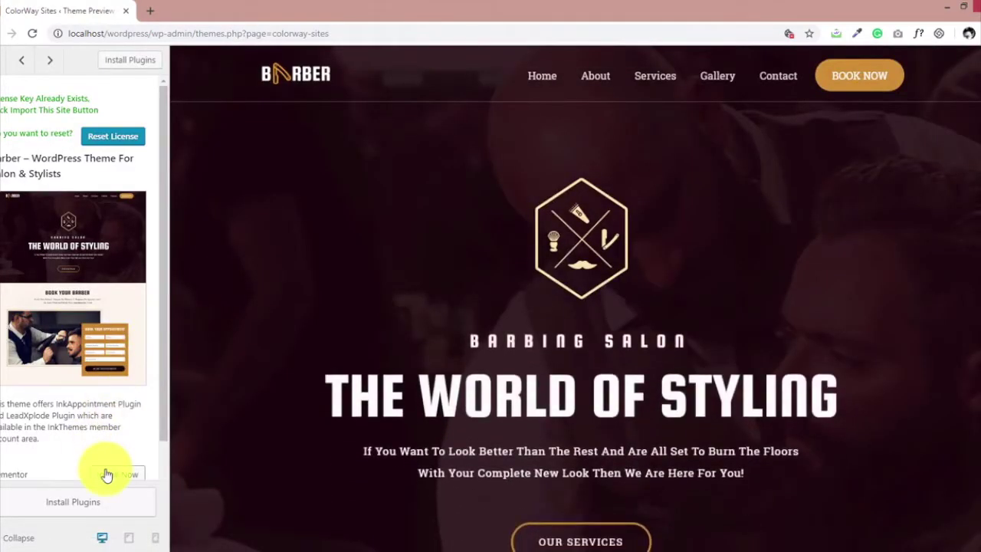
Import the Barber site template, confirm the import and view the finished site in a new tab.
scroll(111, 445, "down", 1)
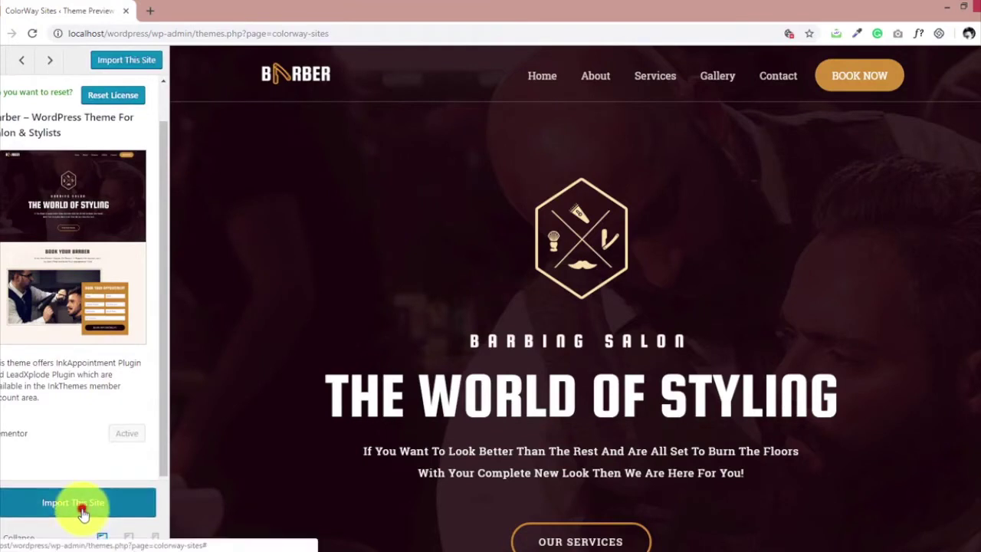
left_click(80, 510)
left_click(552, 215)
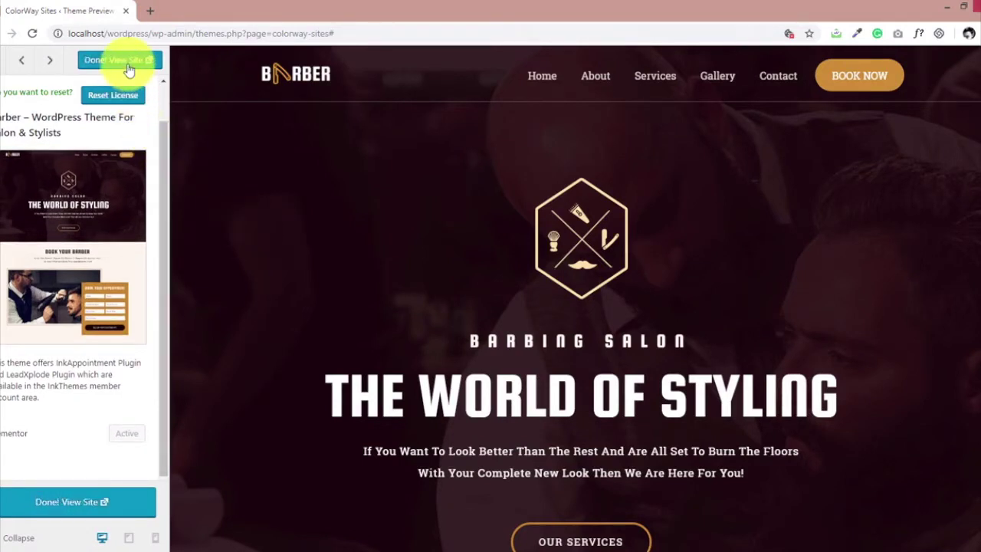
left_click(128, 68)
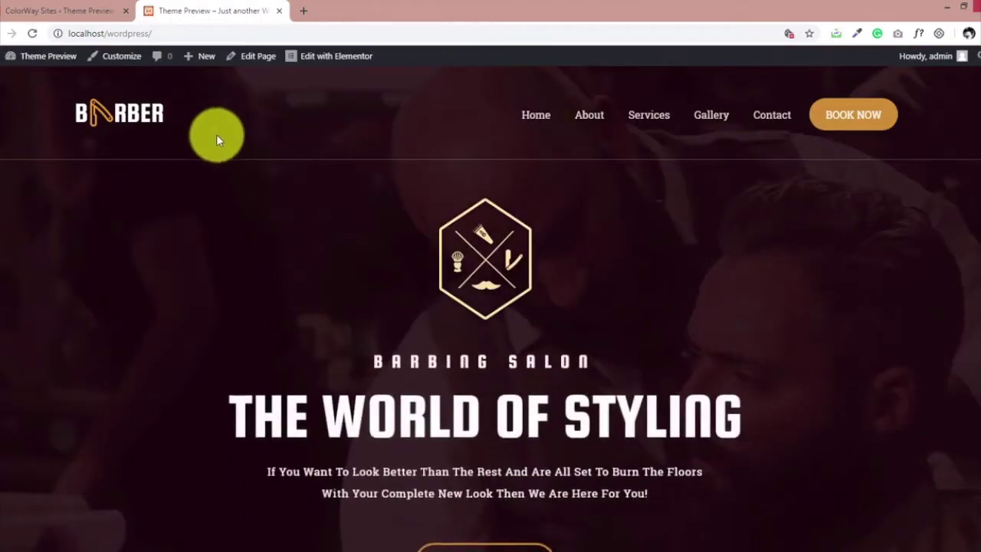
scroll(256, 164, "down", 2)
scroll(258, 170, "down", 8)
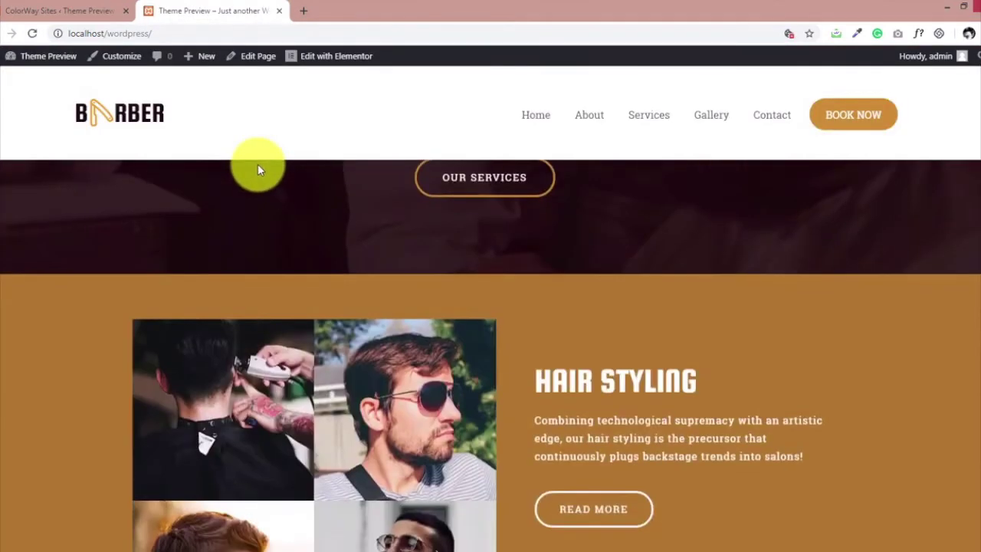
scroll(259, 170, "down", 4)
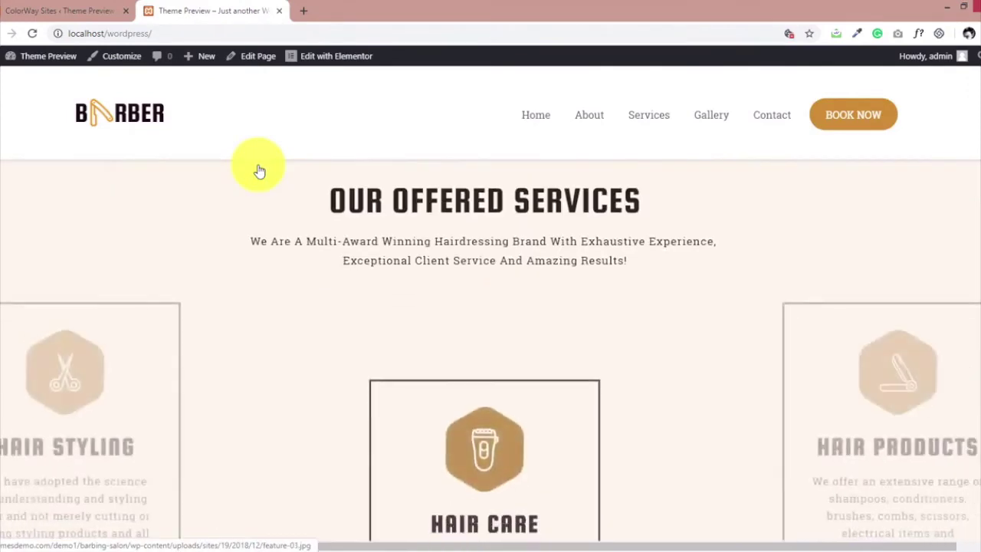
scroll(257, 170, "down", 6)
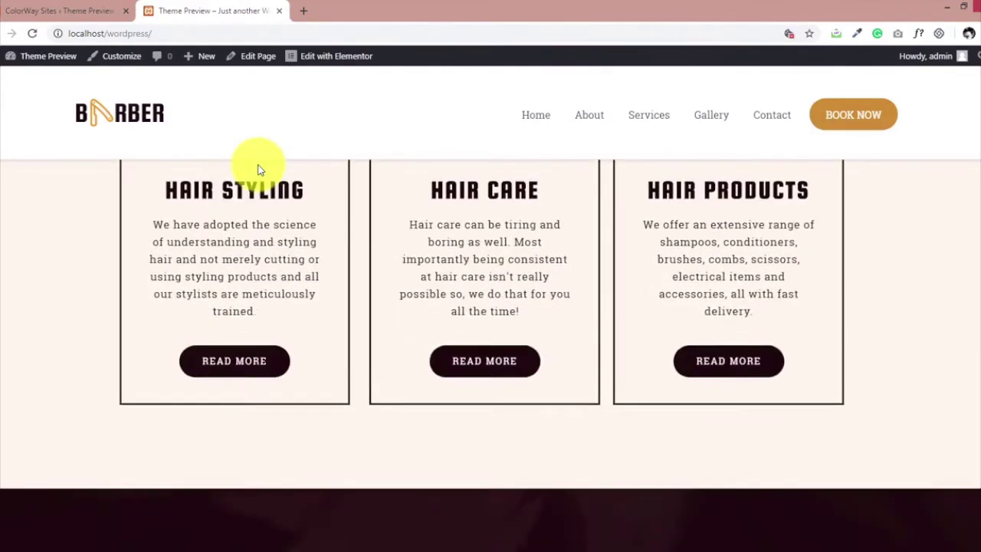
scroll(258, 170, "down", 8)
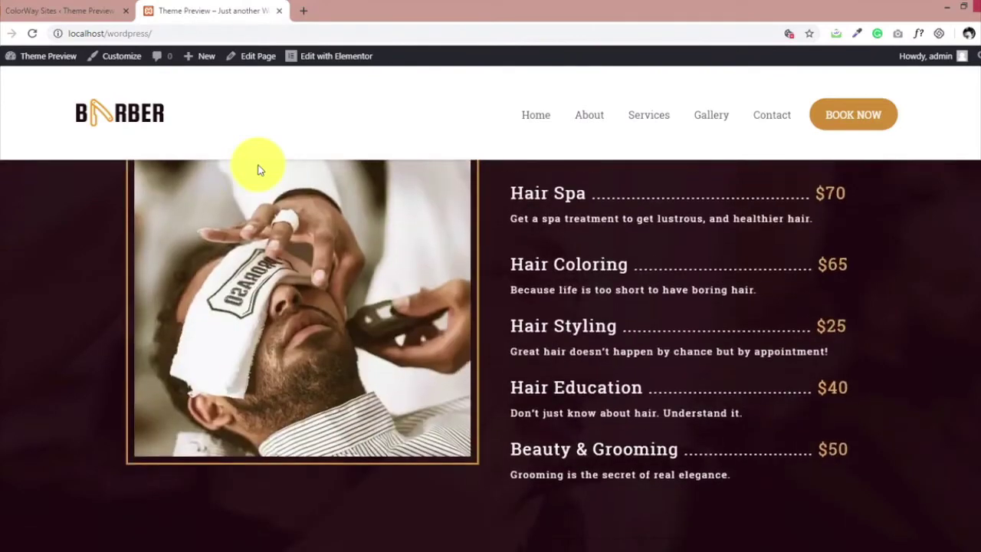
scroll(258, 163, "down", 5)
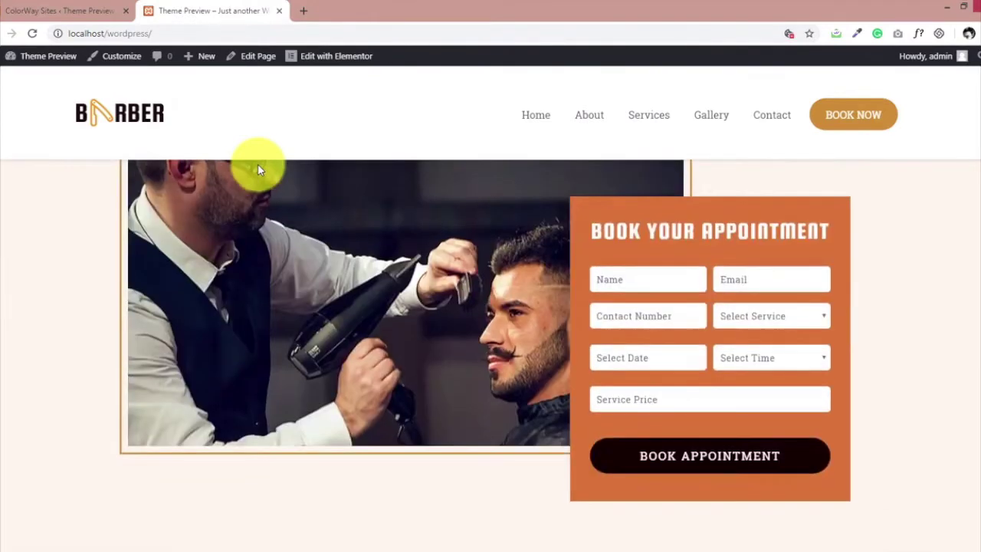
scroll(309, 172, "up", 3)
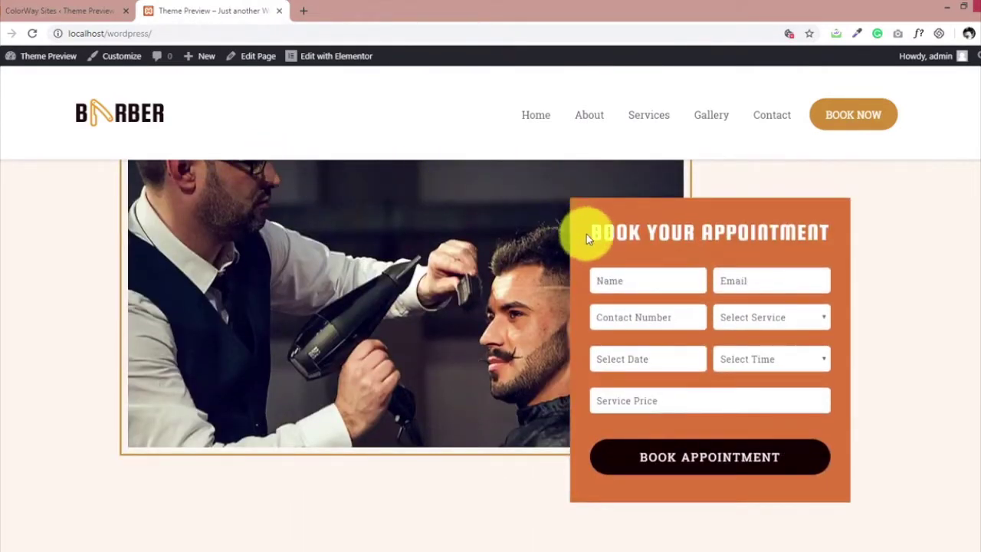
left_click_drag(586, 238, 799, 237)
left_click(792, 235)
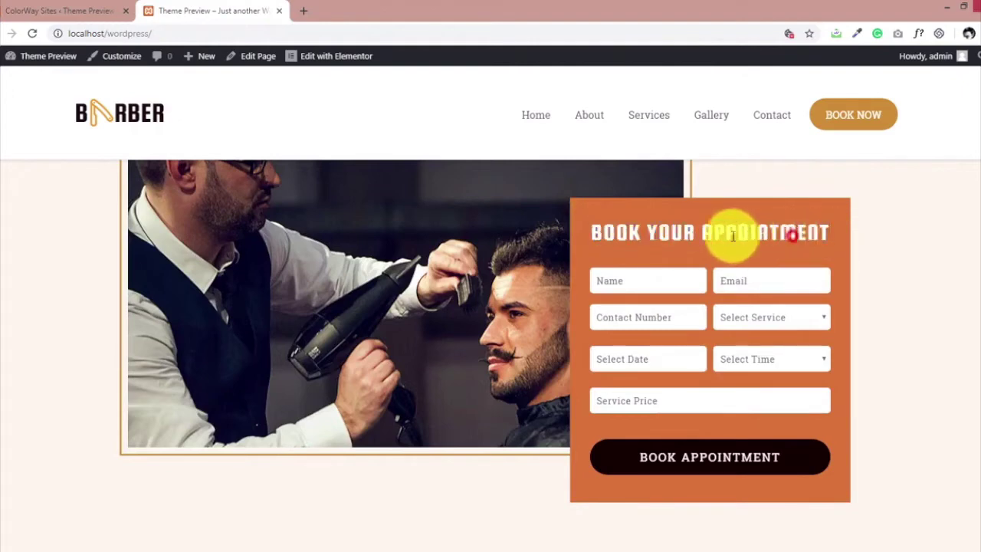
scroll(300, 238, "down", 7)
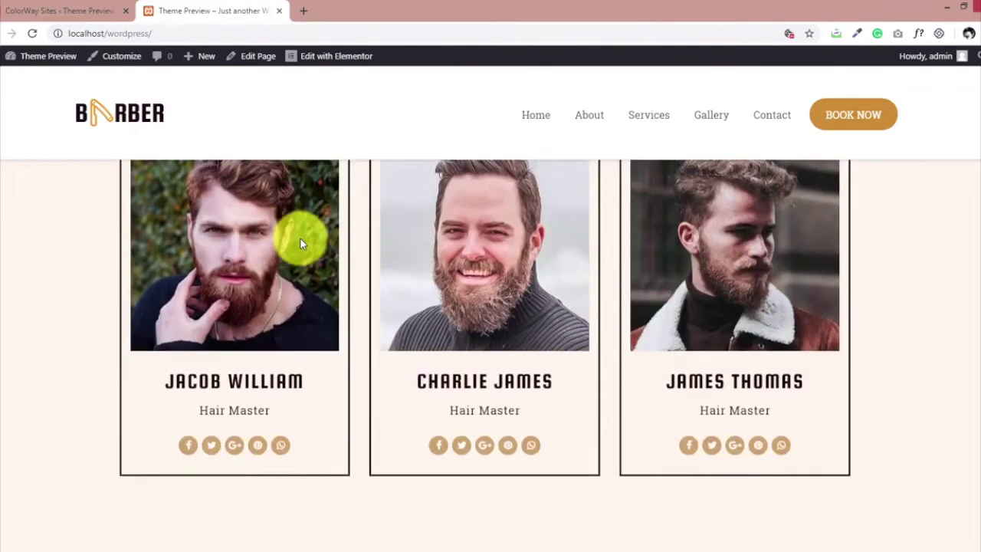
scroll(300, 238, "down", 6)
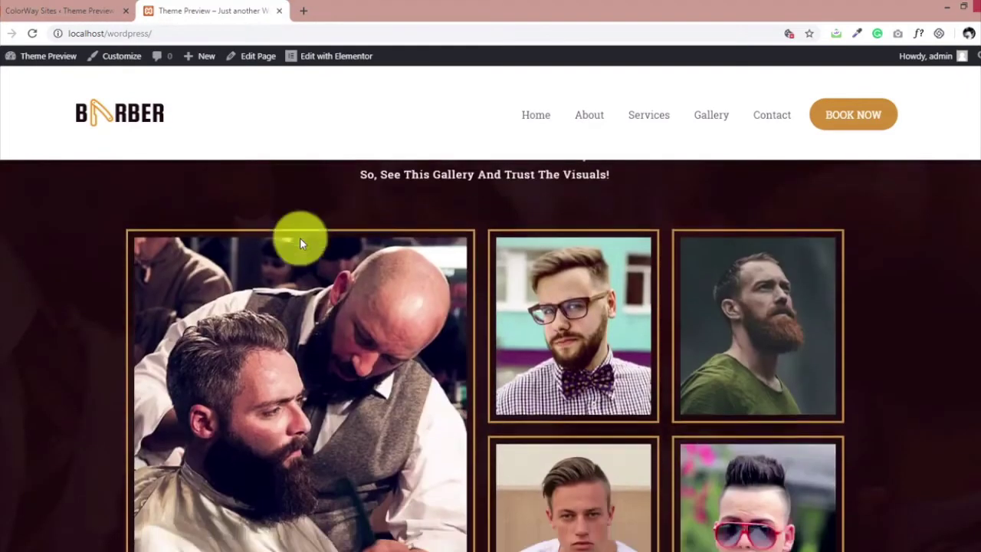
scroll(300, 243, "down", 7)
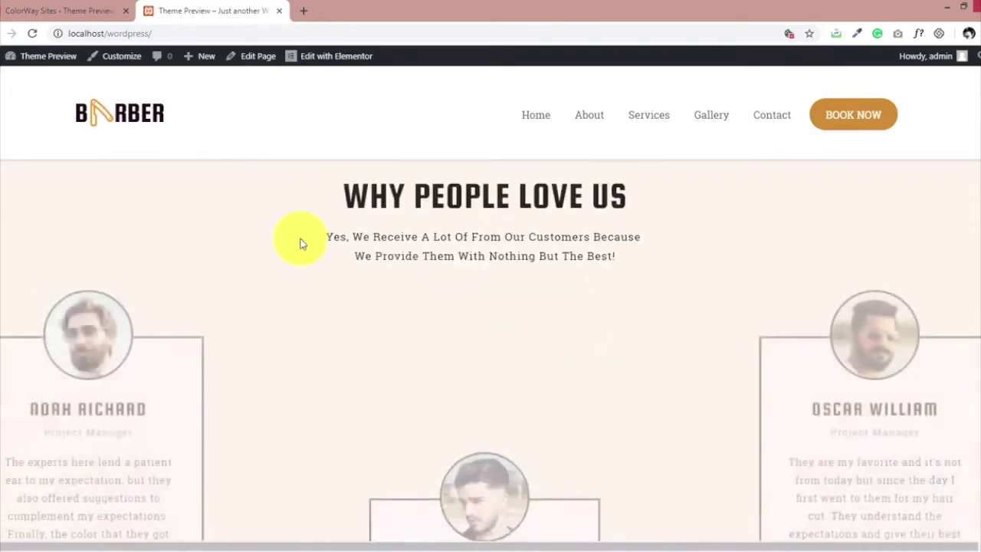
scroll(300, 243, "down", 3)
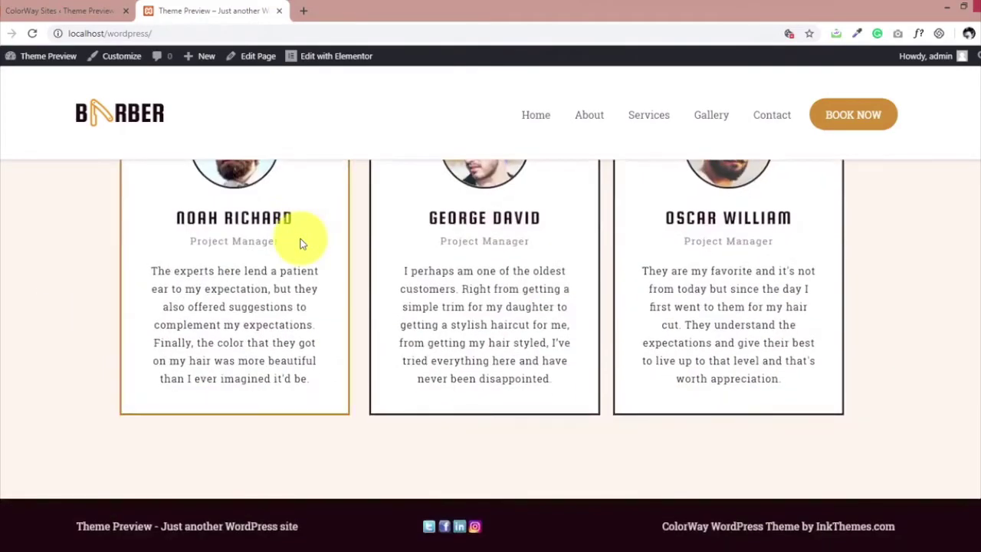
Open the home page in Elementor and retype 'world' in THE WORLD OF STYLING heading.
left_click(327, 62)
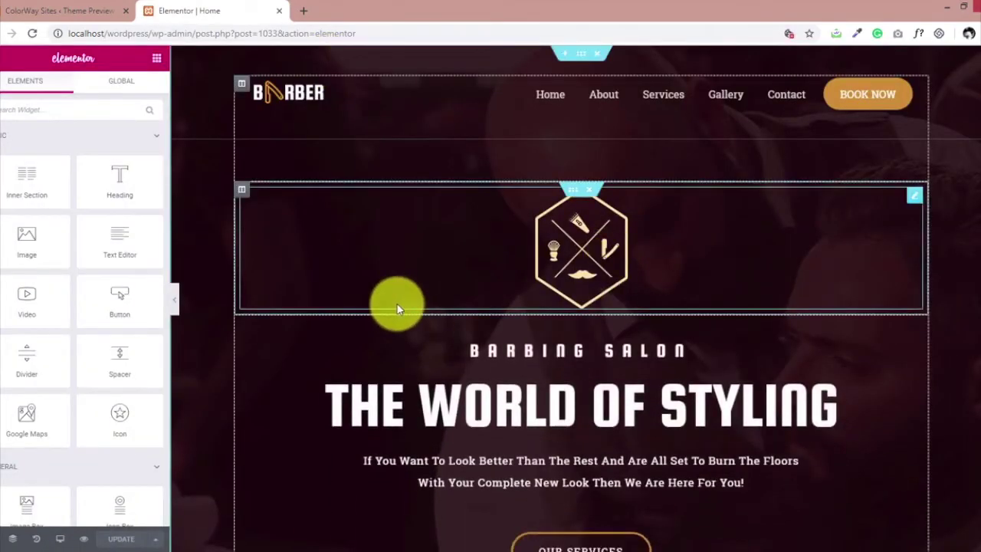
scroll(398, 304, "down", 2)
left_click(527, 295)
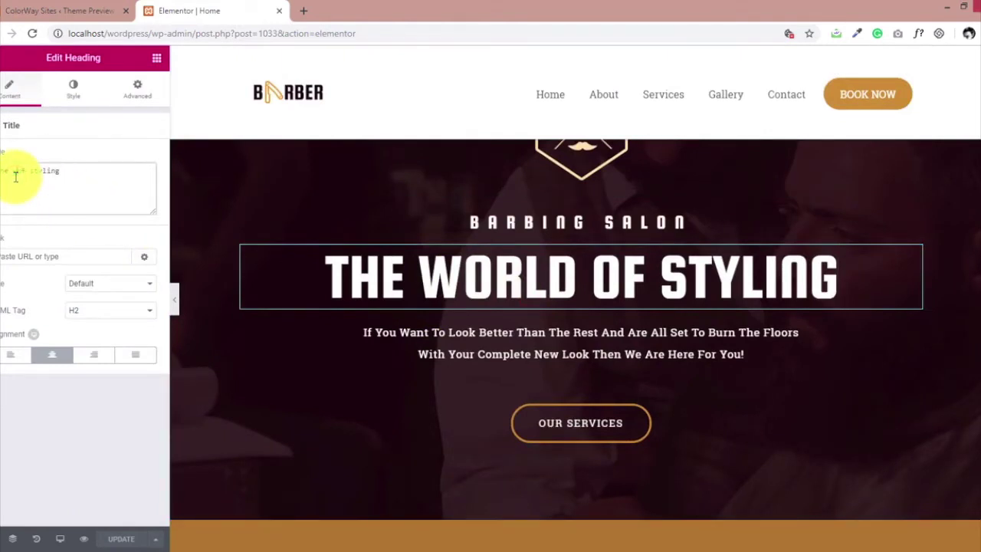
type("world of")
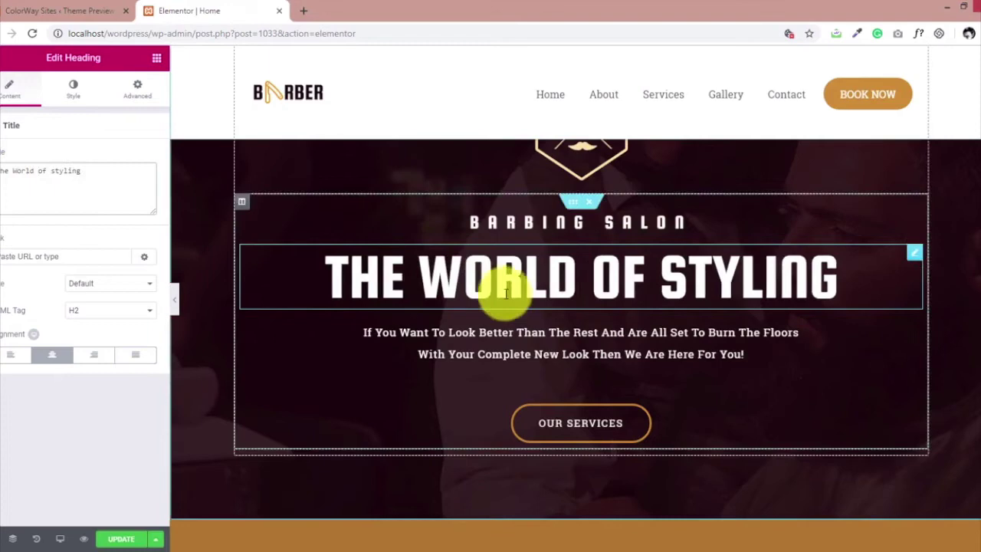
Scroll past the Hair Styling and OUR OFFERED SERVICES sections down to the booking form.
scroll(559, 302, "down", 5)
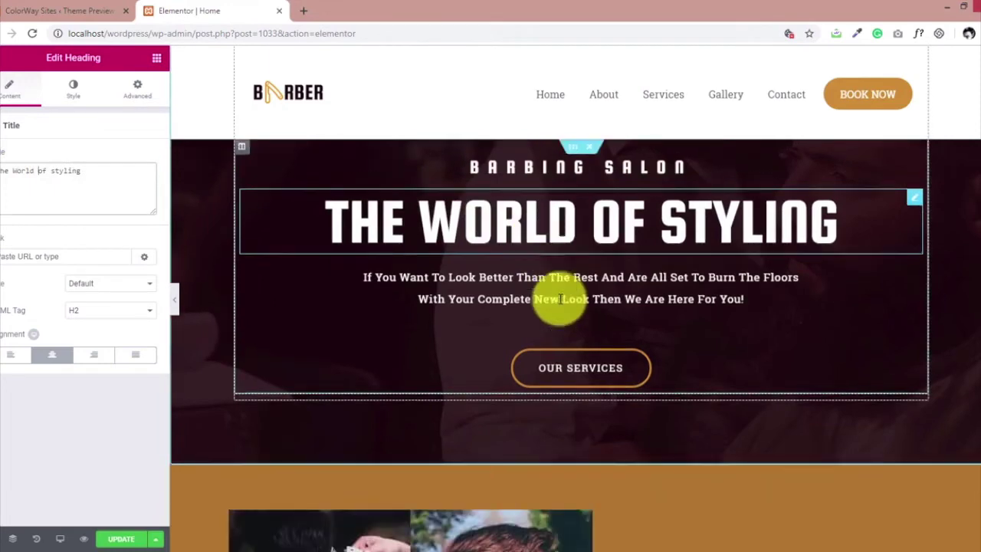
left_click(687, 288)
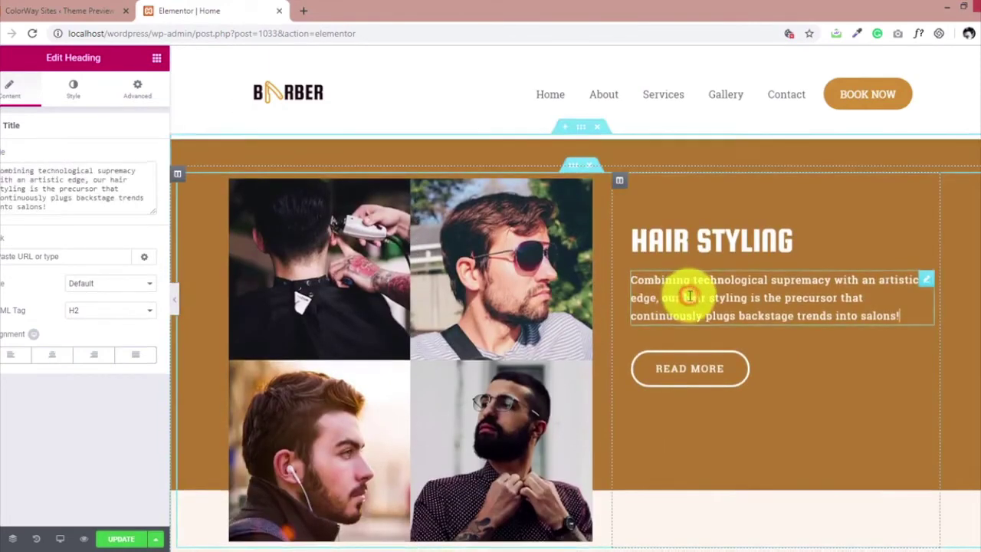
scroll(689, 295, "down", 2)
scroll(689, 296, "down", 3)
left_click(581, 328)
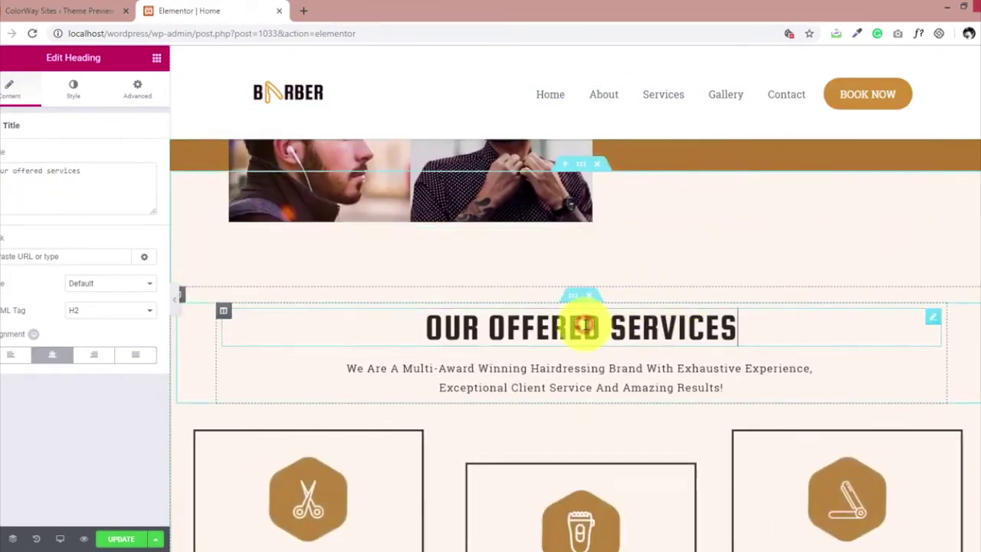
scroll(521, 329, "down", 9)
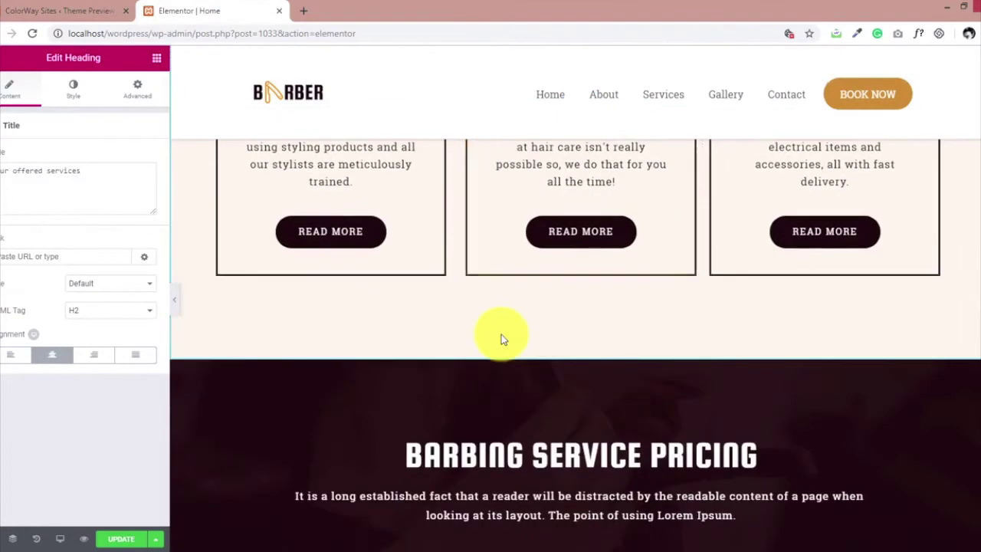
scroll(502, 334, "down", 10)
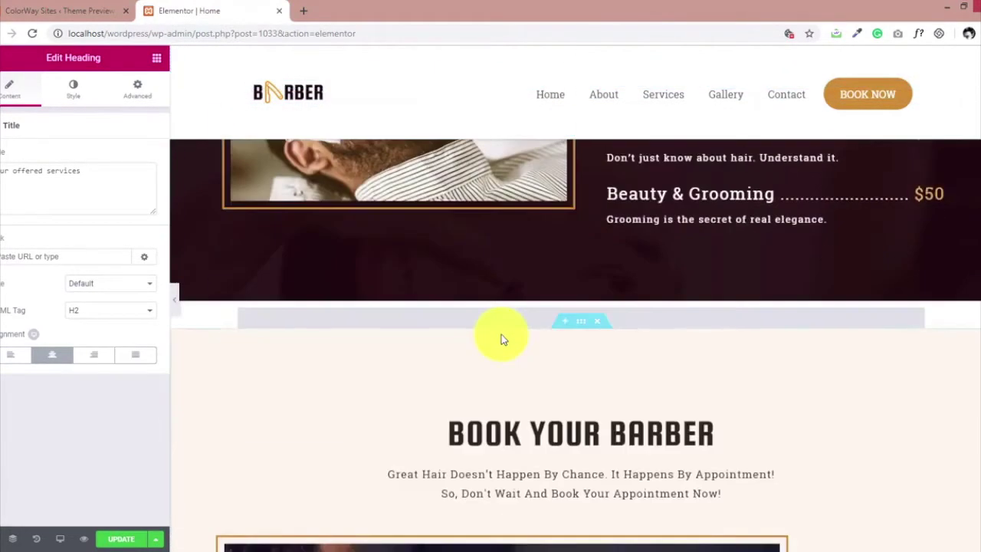
scroll(501, 334, "down", 3)
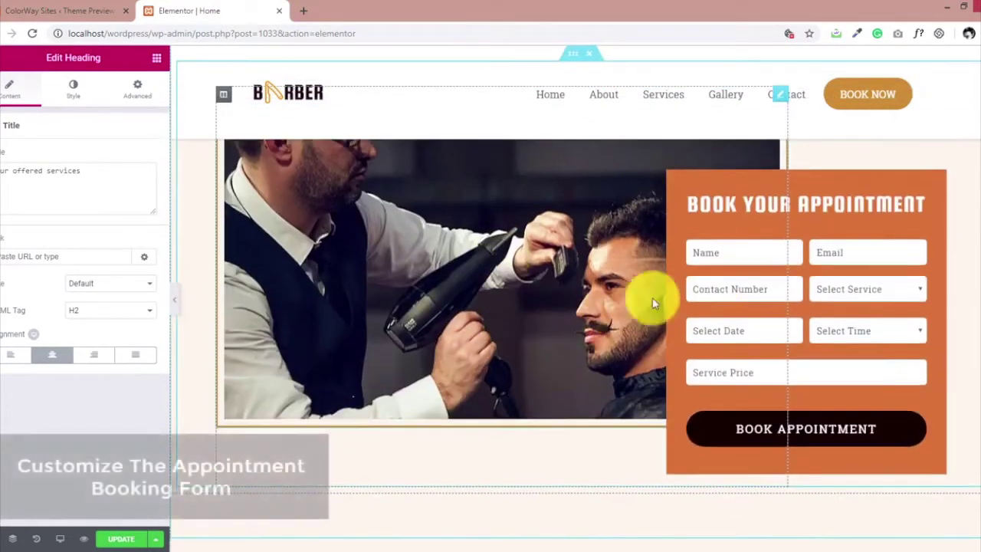
Select the AppointUp booking form and try out background colours for it.
left_click(822, 220)
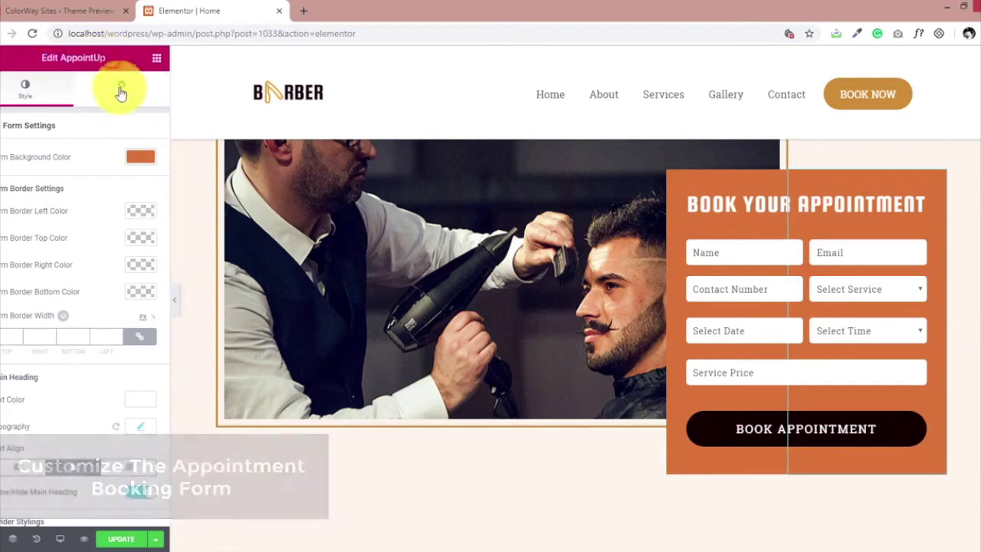
left_click(131, 158)
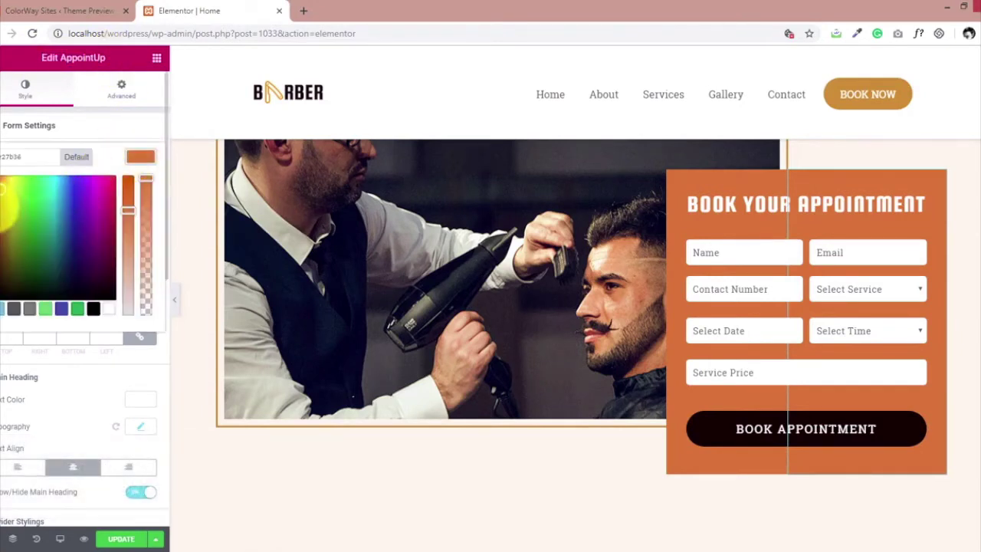
left_click_drag(2, 193, 108, 197)
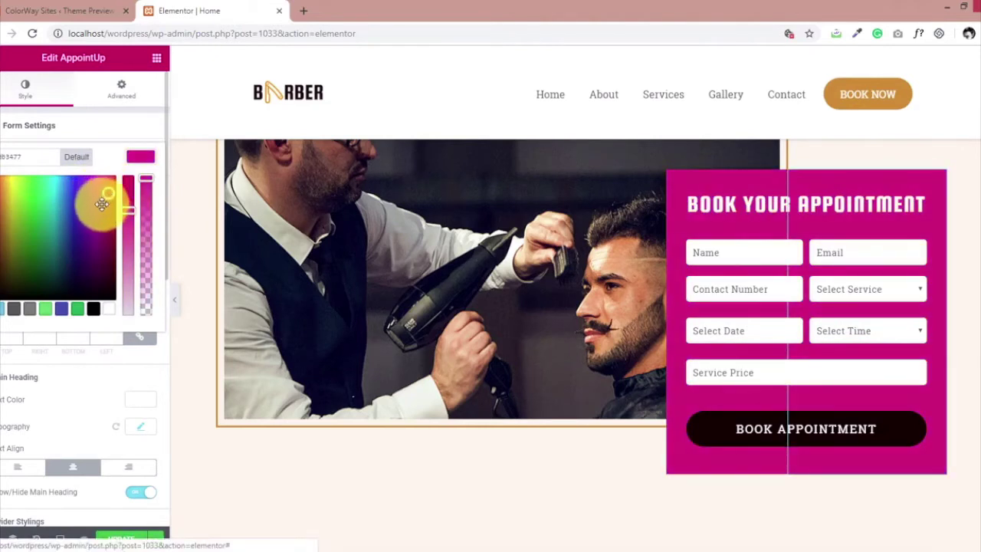
left_click_drag(67, 222, 4, 192)
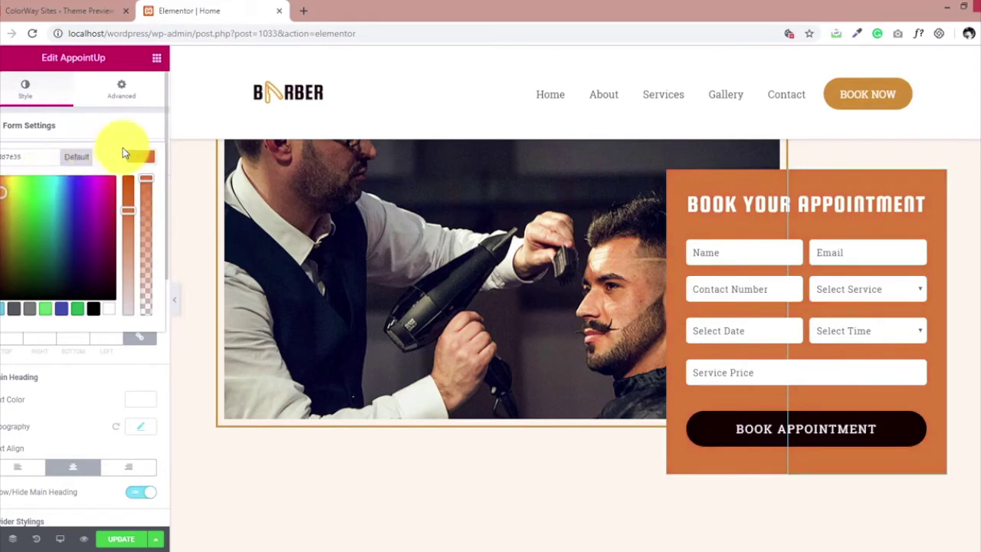
left_click(131, 157)
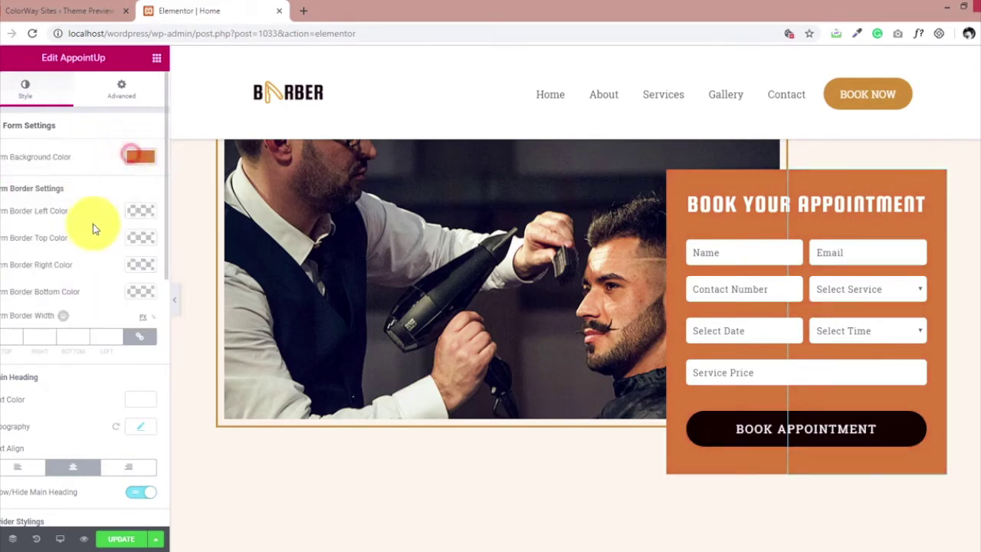
Set the form's main heading font family to Squada One, after briefly trying Sriracha.
scroll(92, 230, "down", 2)
left_click(132, 299)
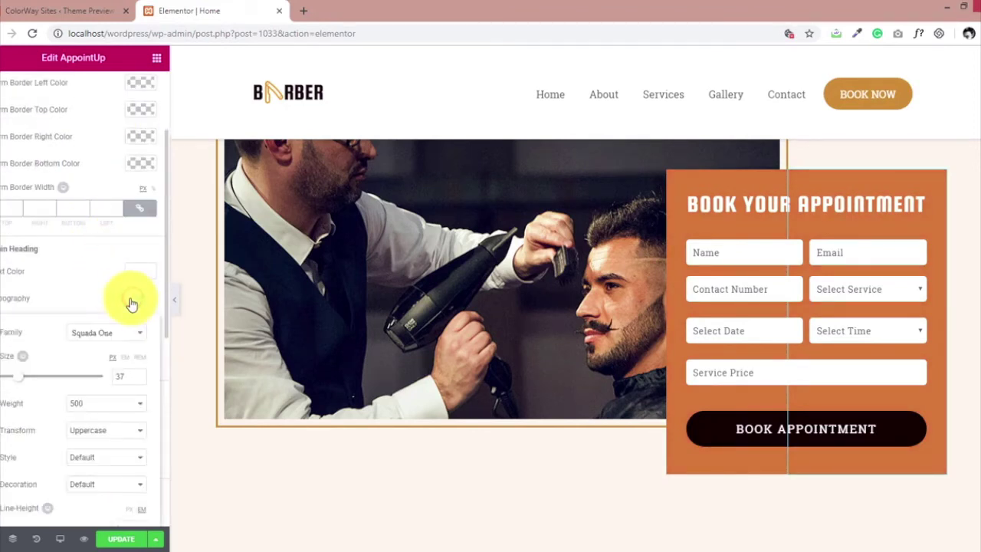
left_click(120, 331)
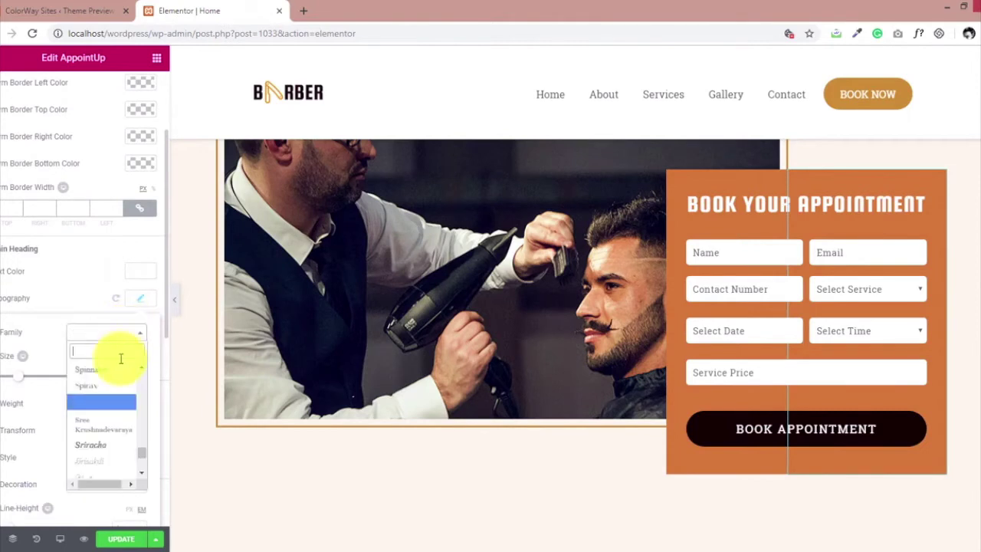
left_click(105, 446)
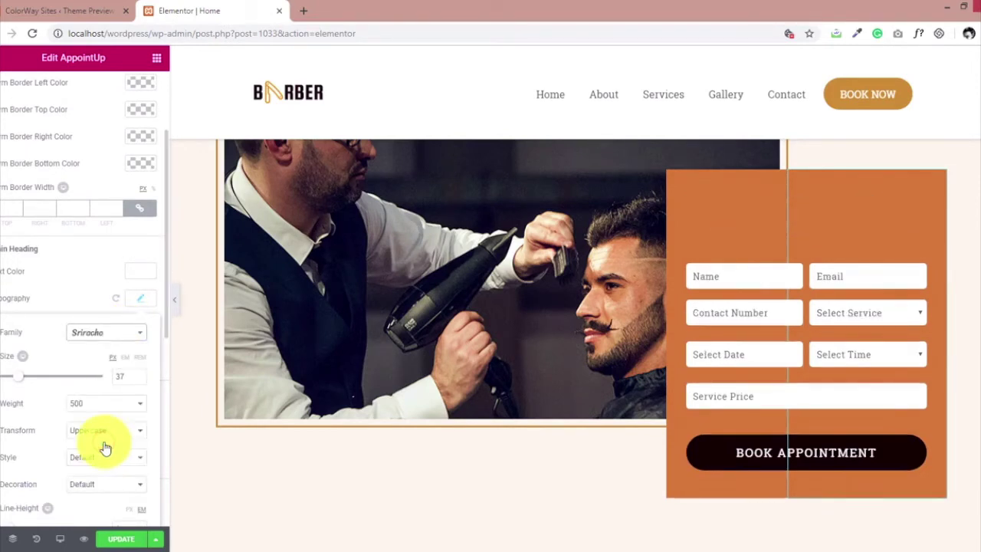
left_click(121, 337)
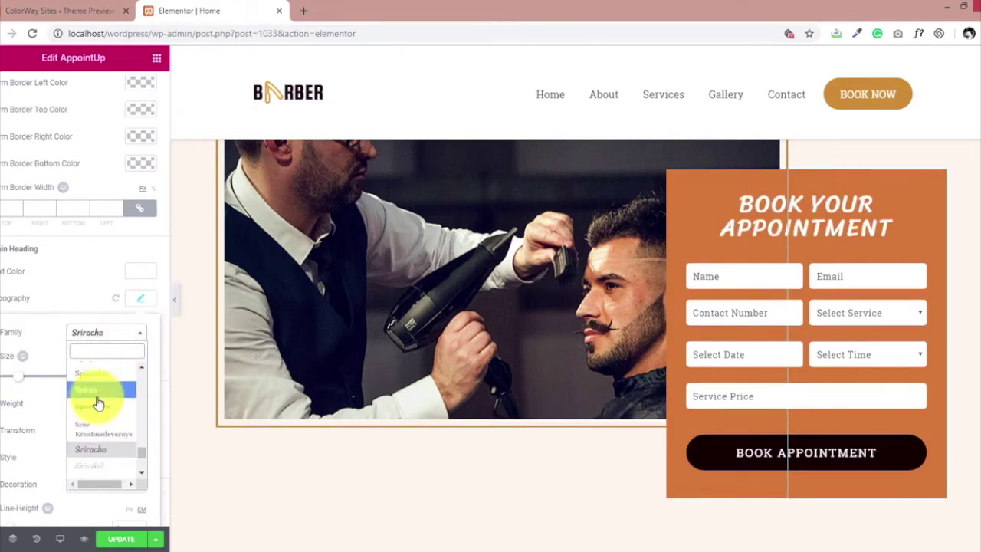
left_click(96, 405)
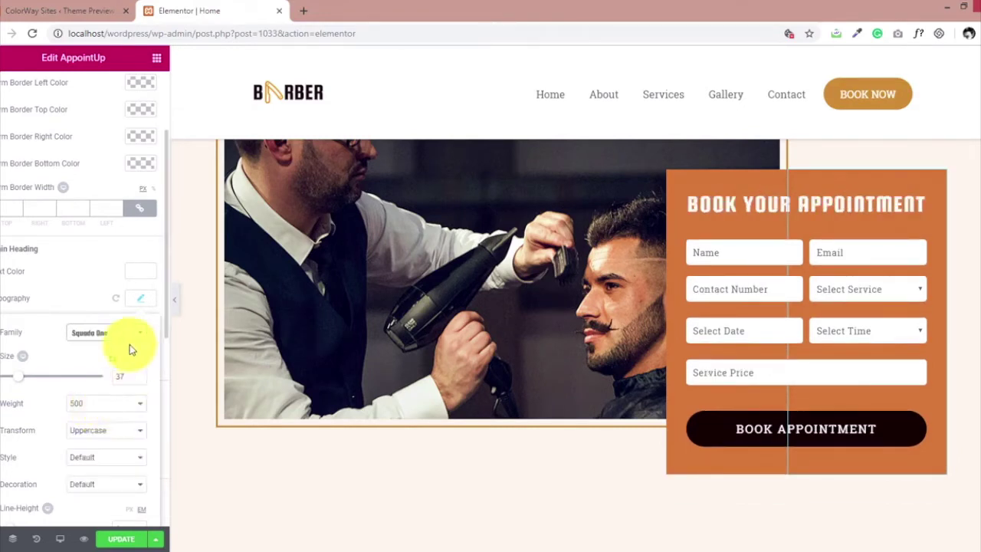
left_click(139, 299)
scroll(99, 322, "down", 3)
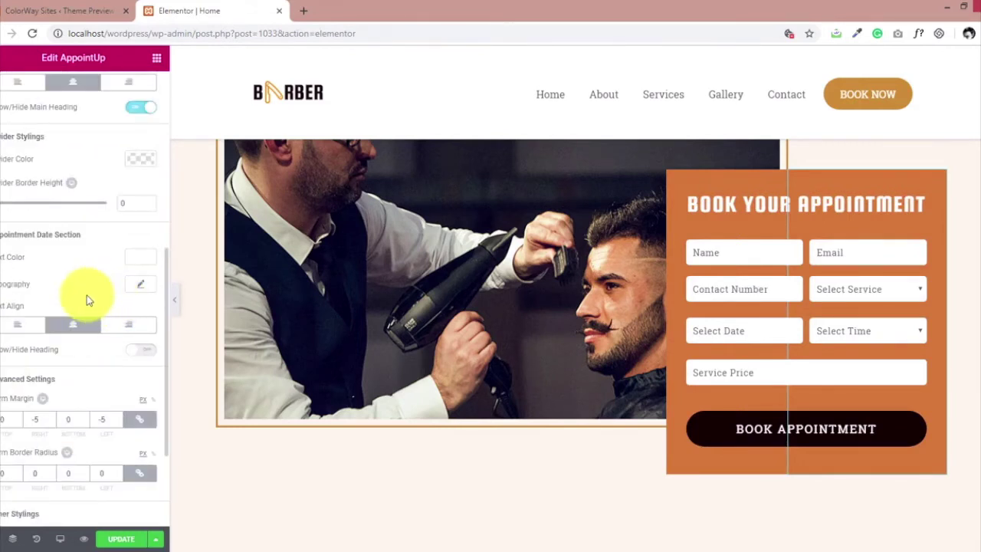
scroll(99, 311, "down", 2)
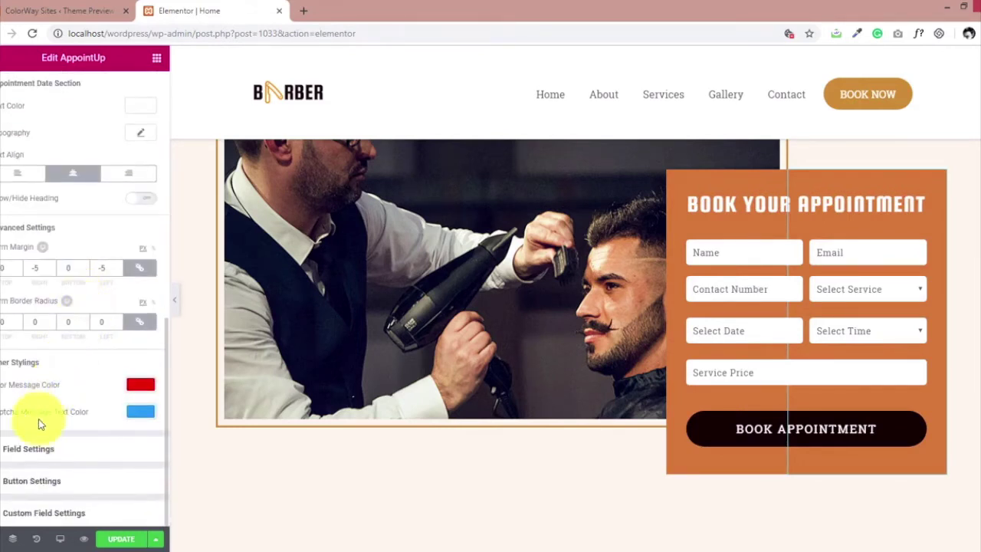
Set the booking form's Field Border Radius to 18.
left_click(33, 453)
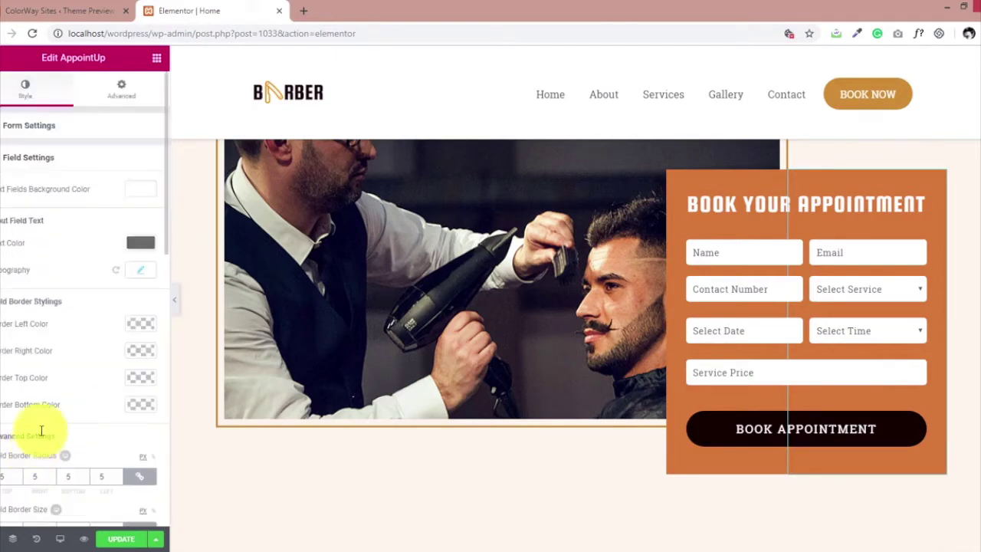
scroll(97, 279, "down", 1)
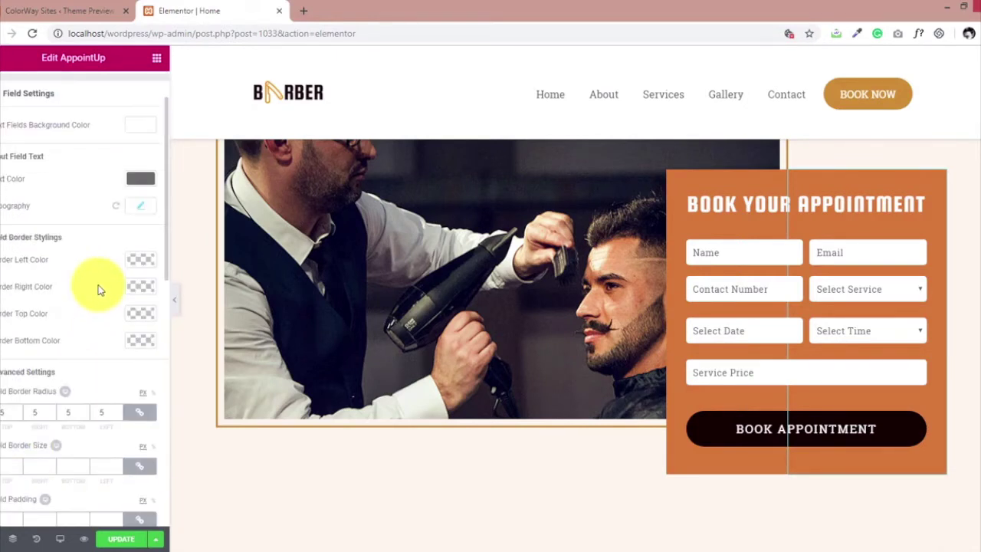
left_click(19, 414)
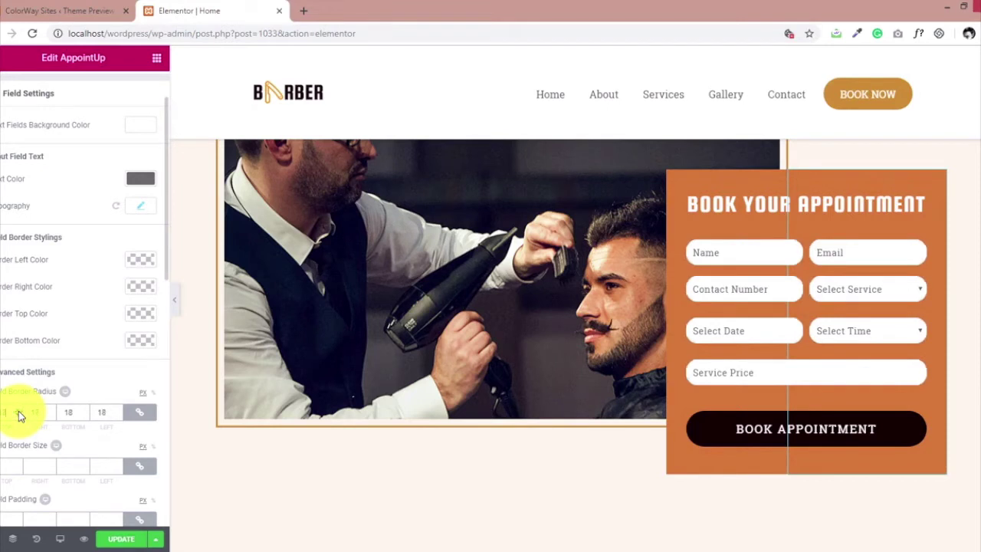
Set both the Name Field and Email Field widths to 100%.
scroll(89, 392, "down", 1)
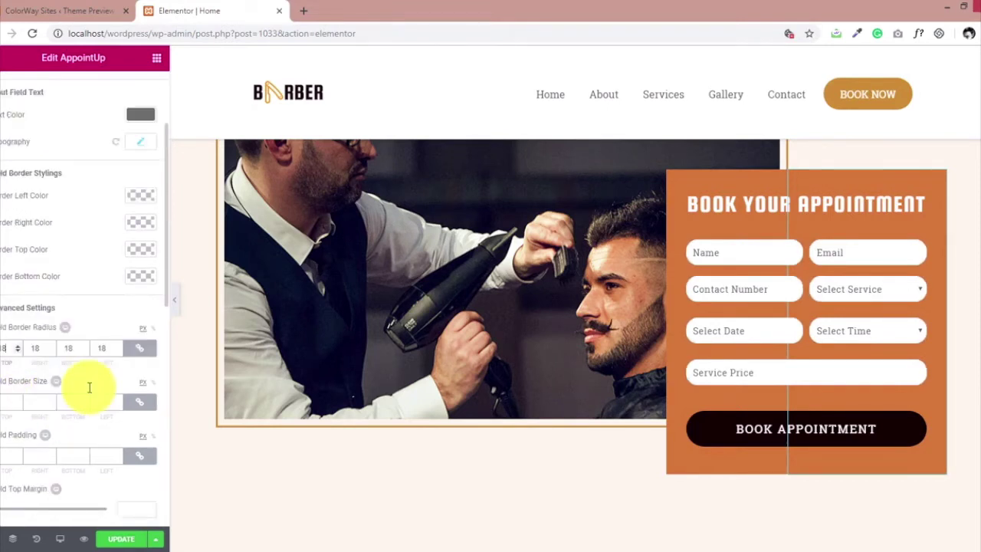
scroll(89, 388, "down", 5)
left_click(107, 288)
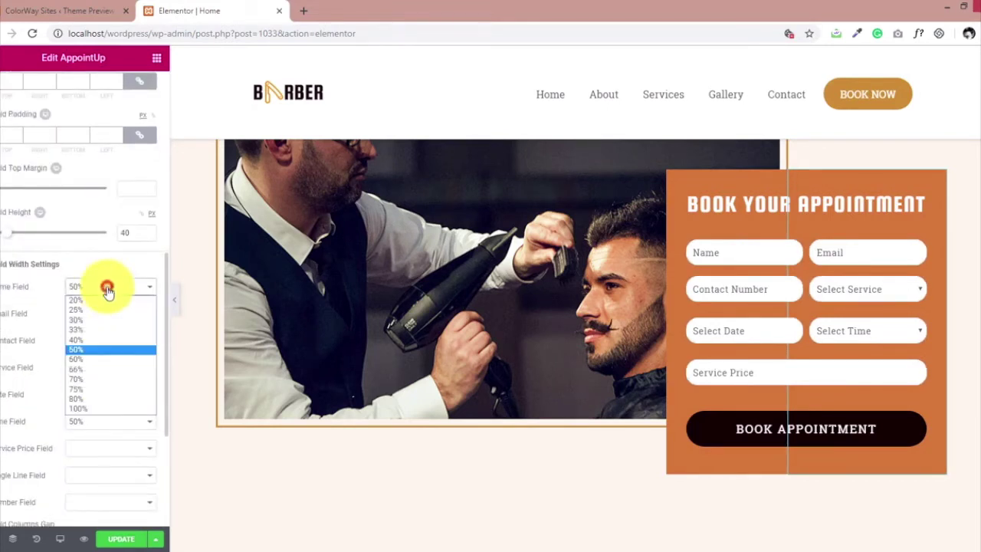
left_click(93, 410)
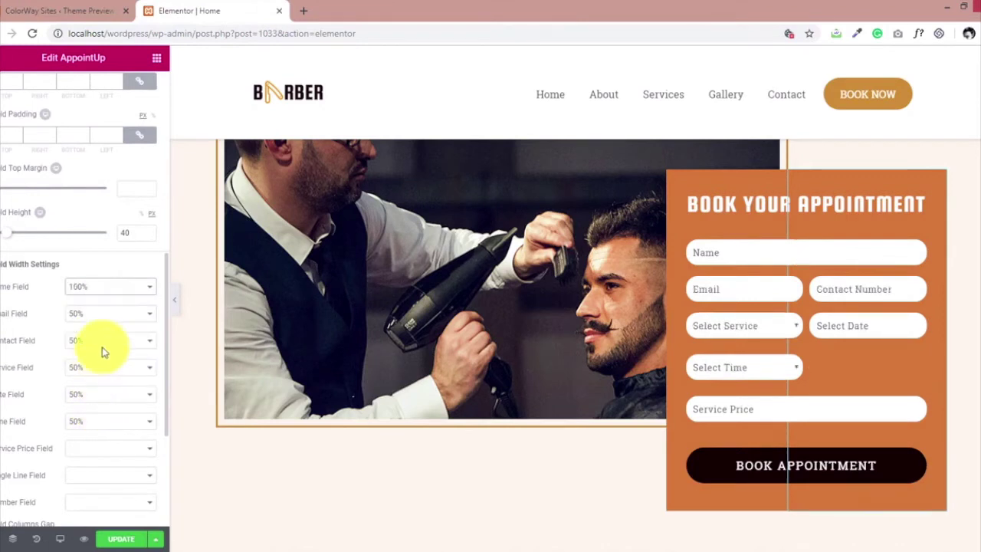
left_click(99, 314)
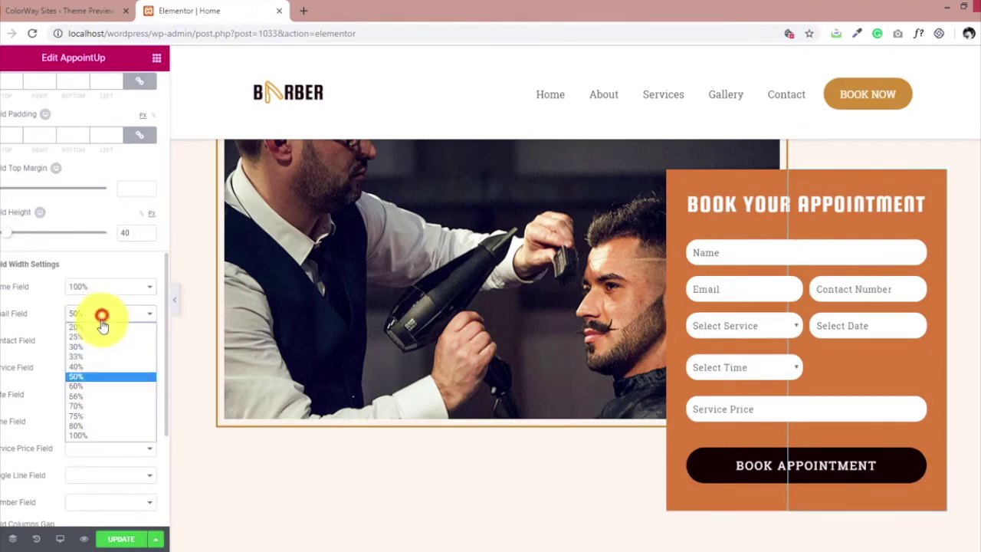
left_click(94, 429)
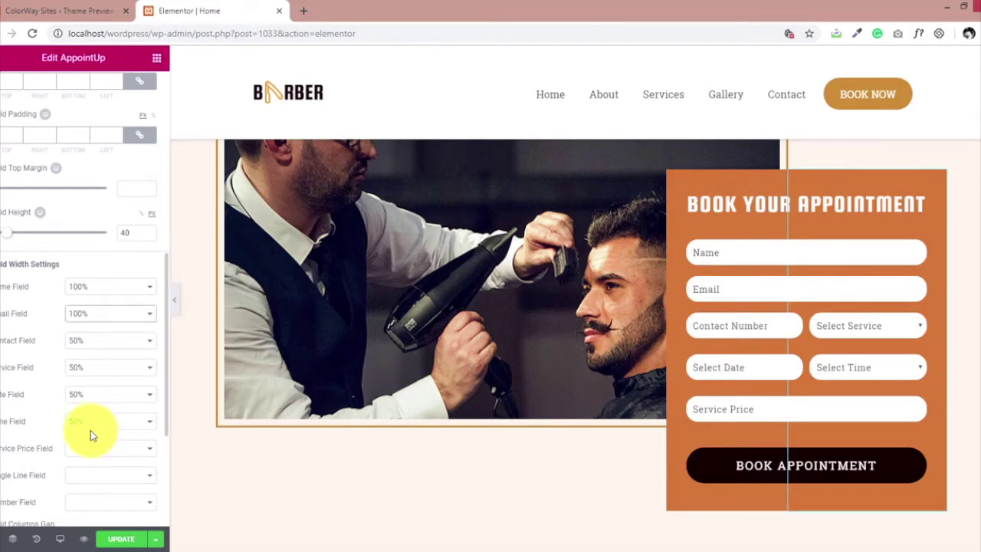
scroll(48, 412, "down", 2)
scroll(49, 412, "down", 1)
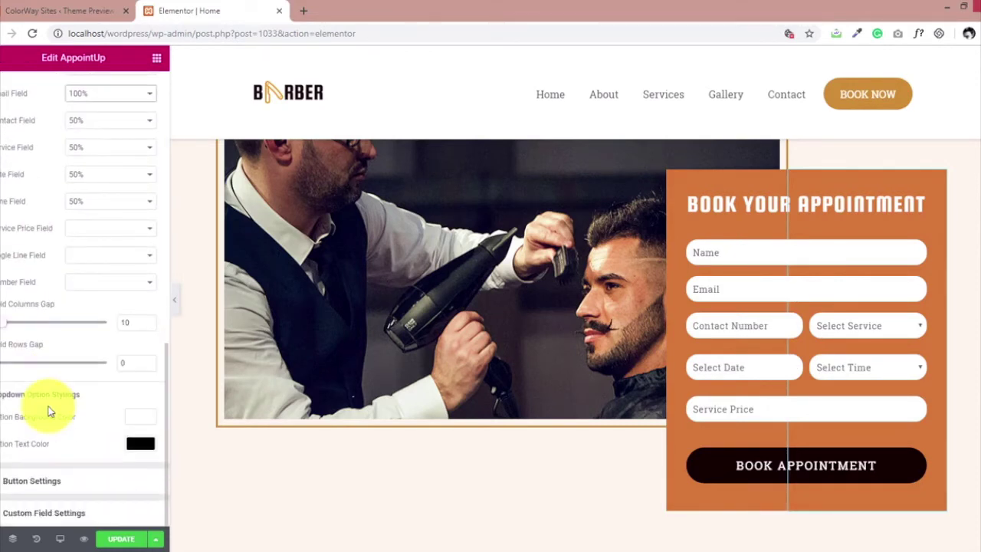
Give the Book Appointment button a near-black background colour.
left_click(60, 482)
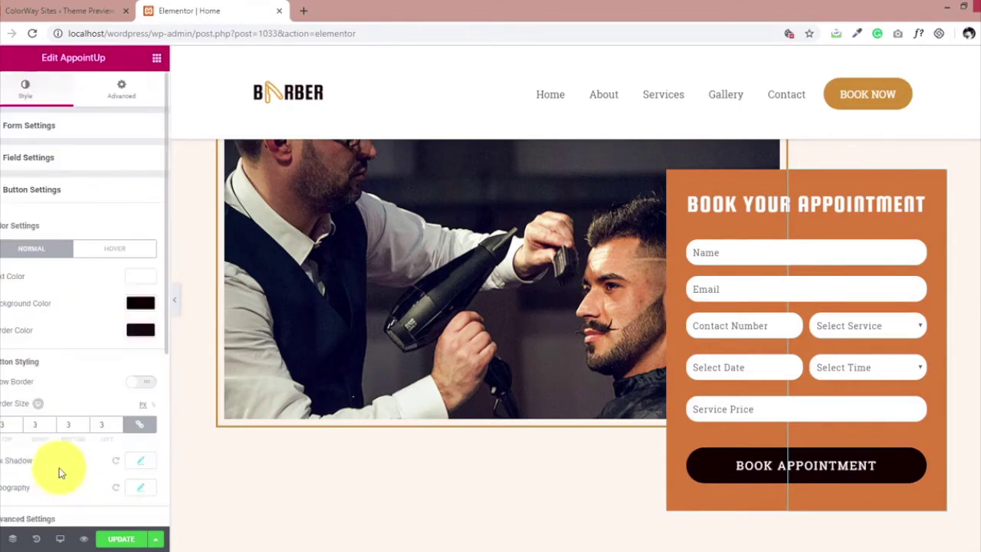
left_click(138, 305)
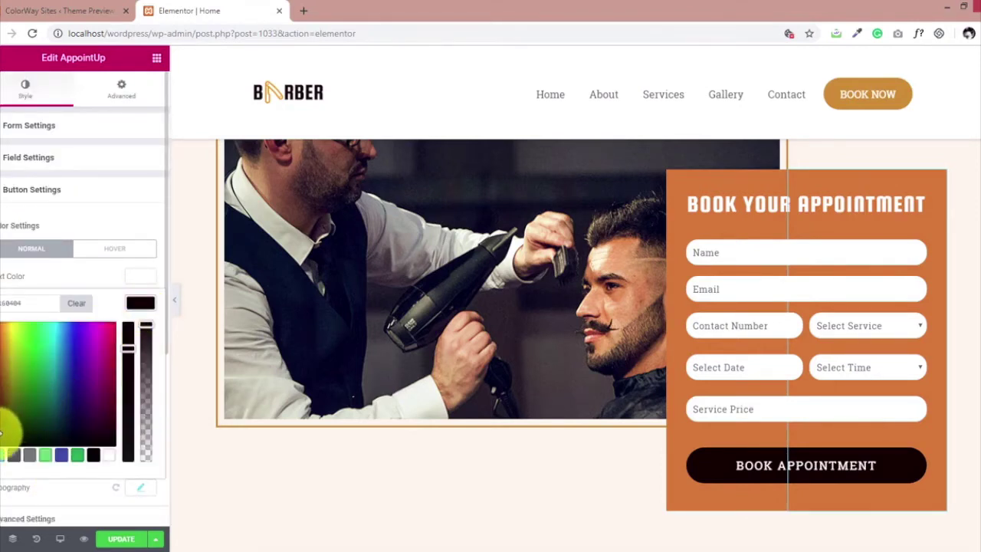
mouse_move(9, 427)
left_mouse_down()
mouse_move(39, 388)
mouse_move(26, 376)
mouse_move(13, 377)
mouse_move(11, 417)
mouse_move(45, 418)
mouse_move(4, 433)
left_mouse_up()
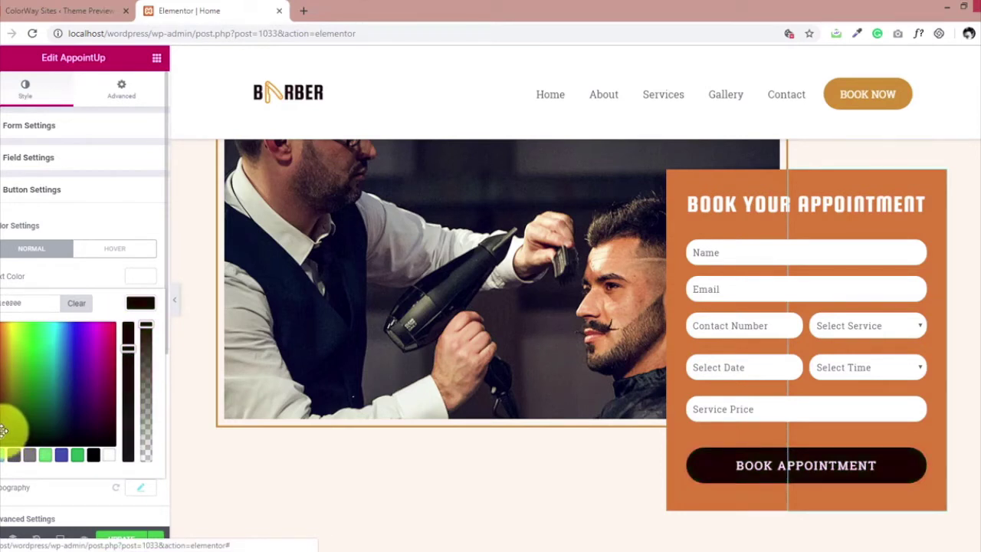
left_click(140, 302)
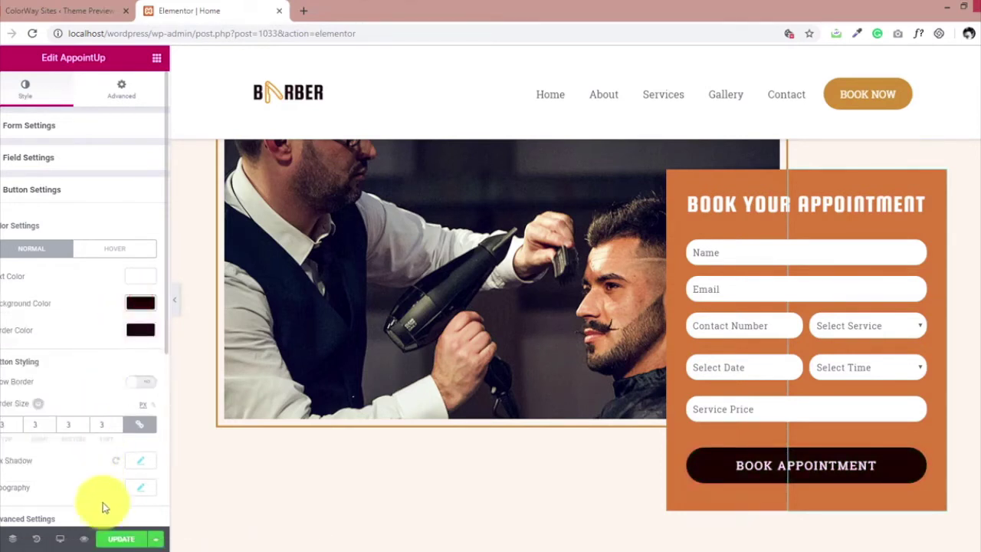
Save the restyled page with UPDATE.
left_click(111, 536)
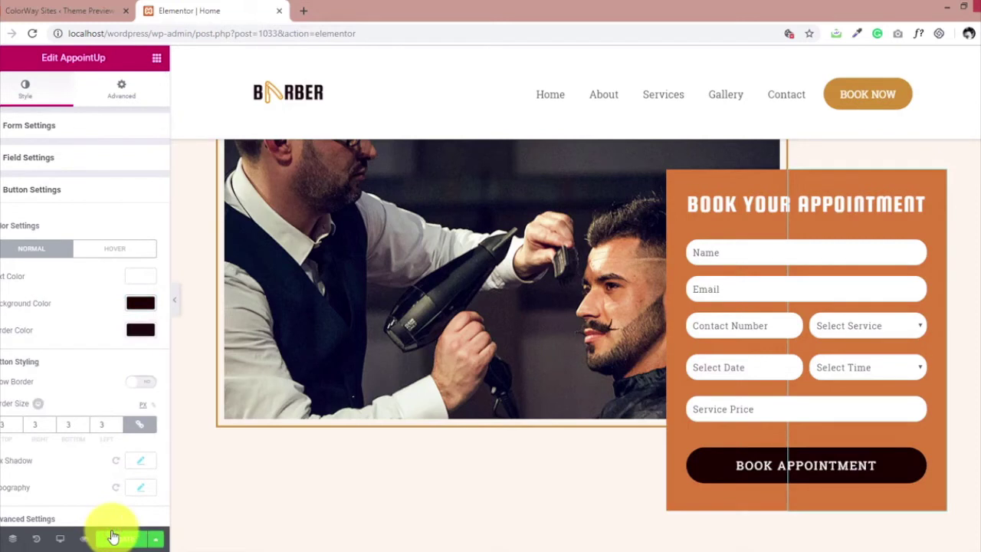
scroll(123, 362, "down", 2)
left_click(112, 537)
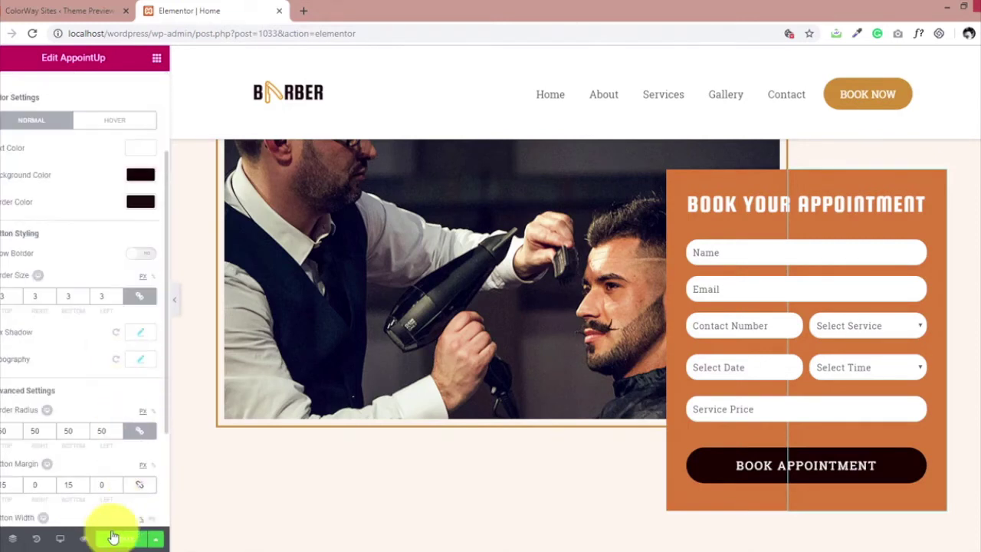
scroll(109, 486, "down", 2)
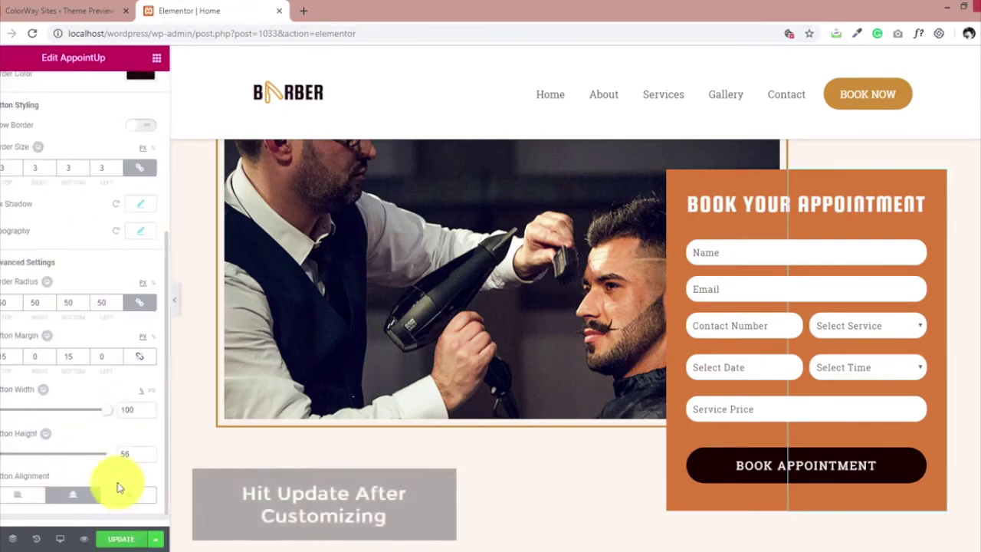
scroll(119, 488, "down", 1)
left_click(113, 540)
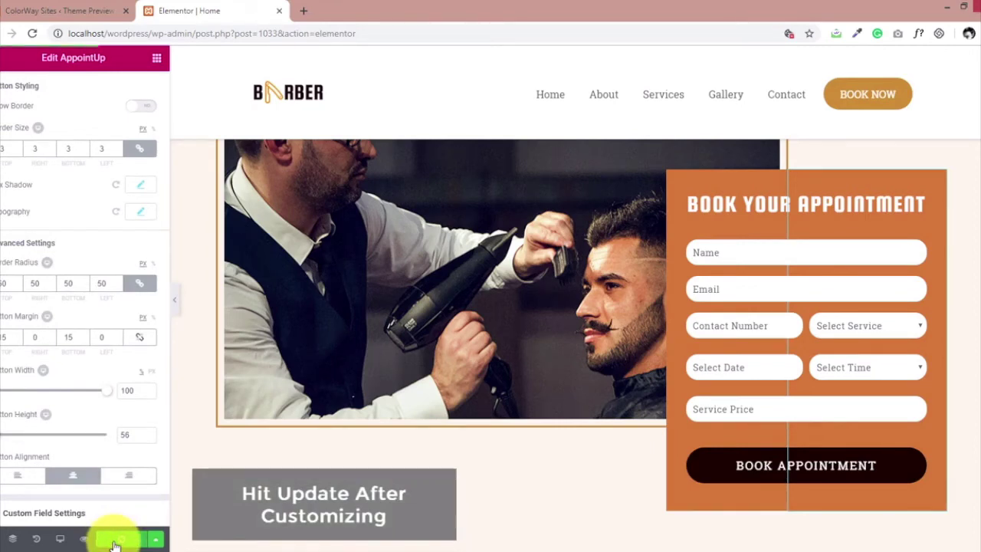
Return to the WordPress dashboard tab and open the Appointments section.
left_click(76, 12)
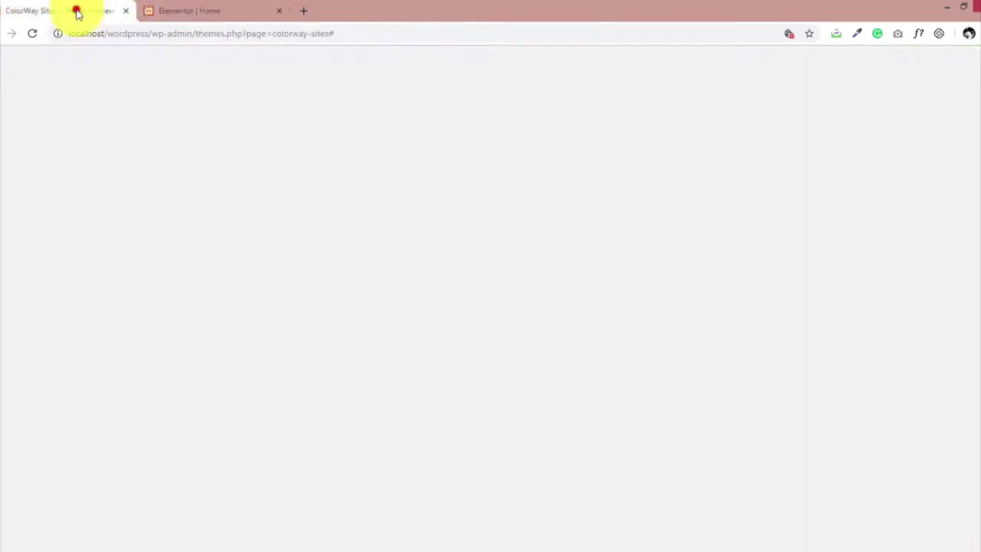
left_click(11, 59)
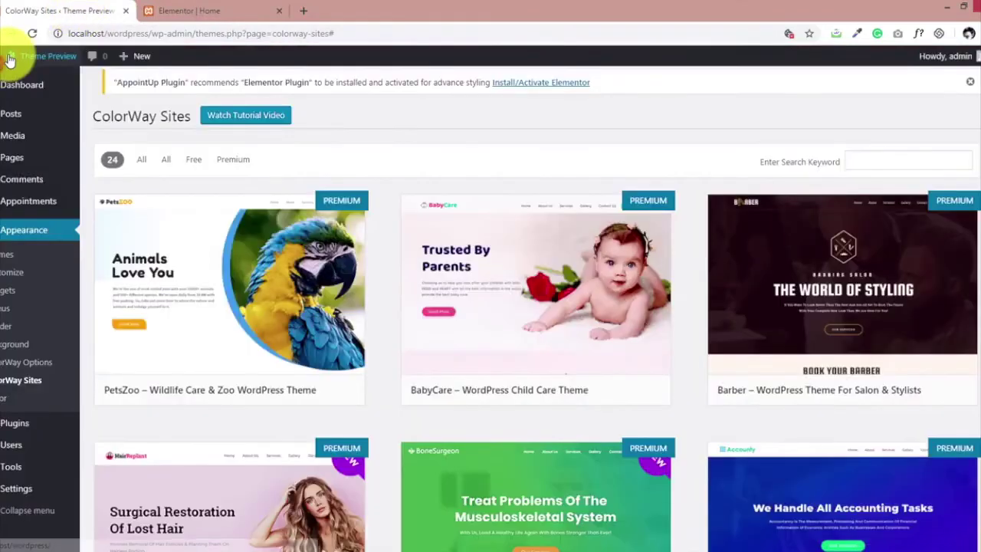
left_click(37, 207)
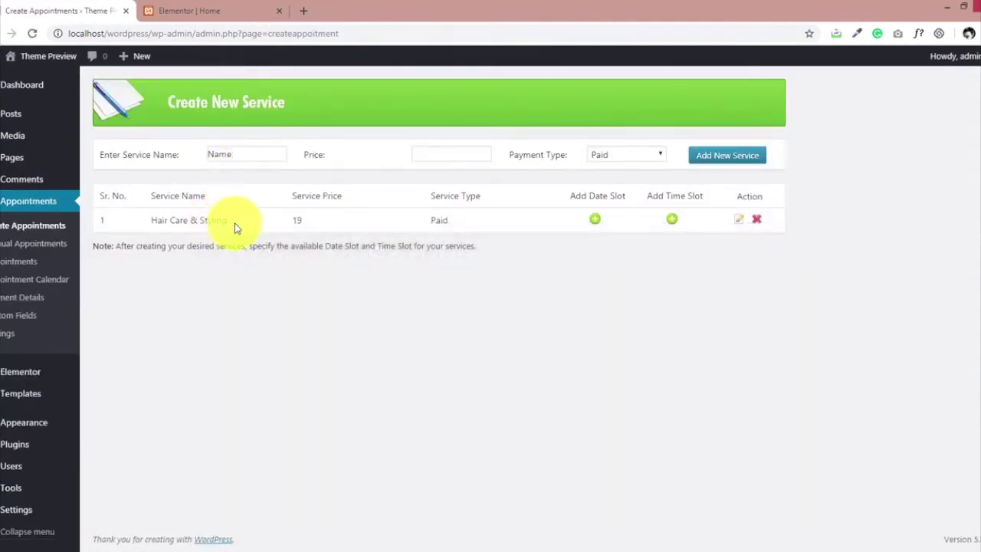
Add the Free Hair Styling Service with payment type Free and price 0.00.
left_click(247, 154)
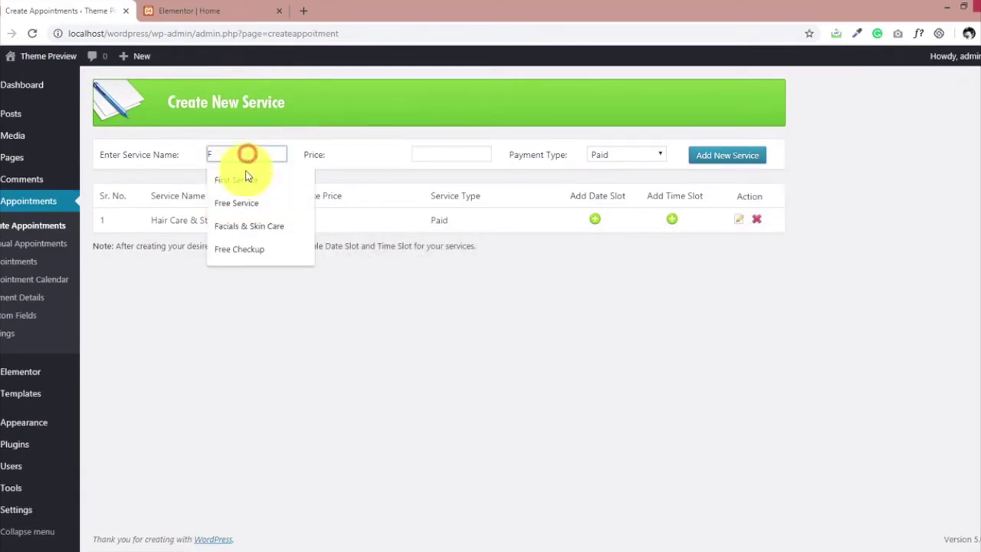
left_click(238, 202)
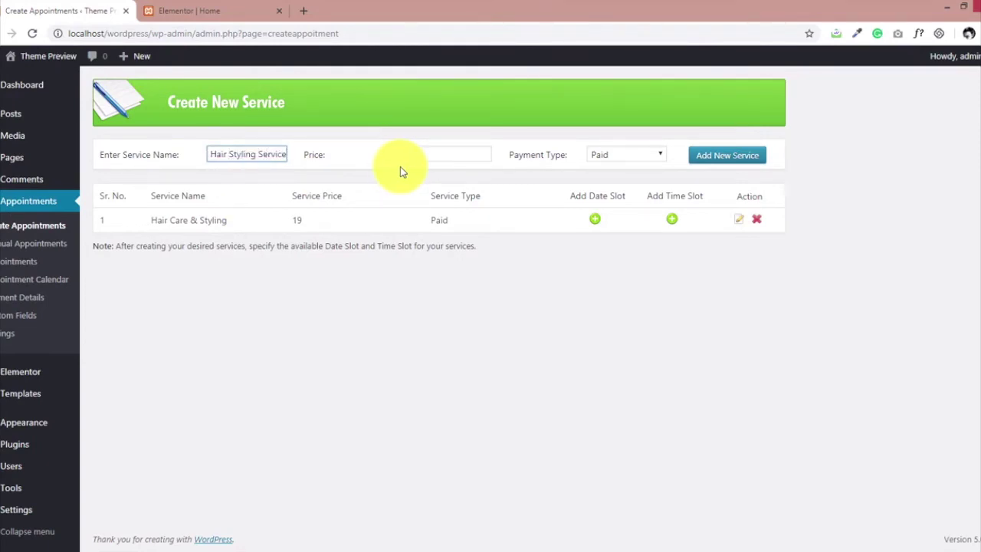
left_click(598, 154)
left_click(597, 170)
left_click(730, 161)
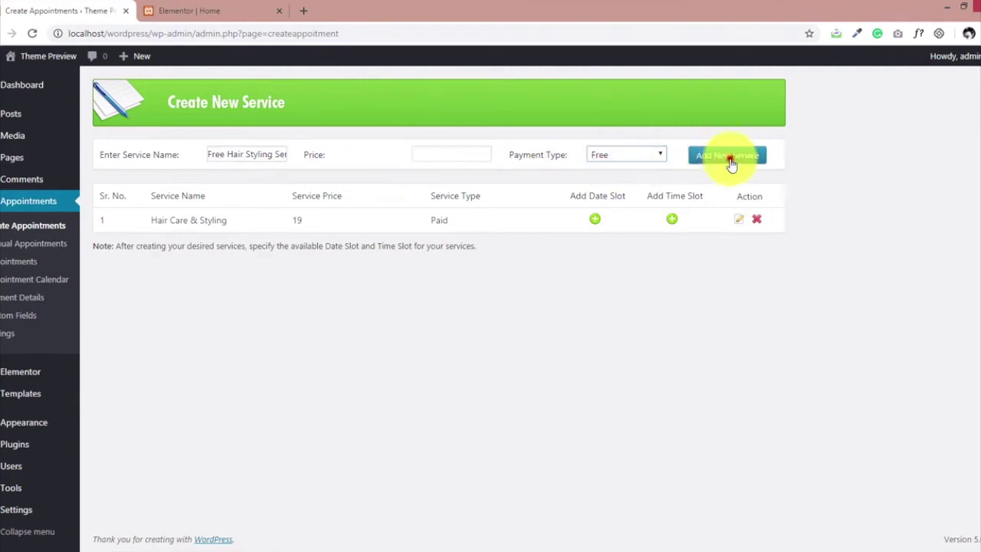
left_click(438, 155)
type("0")
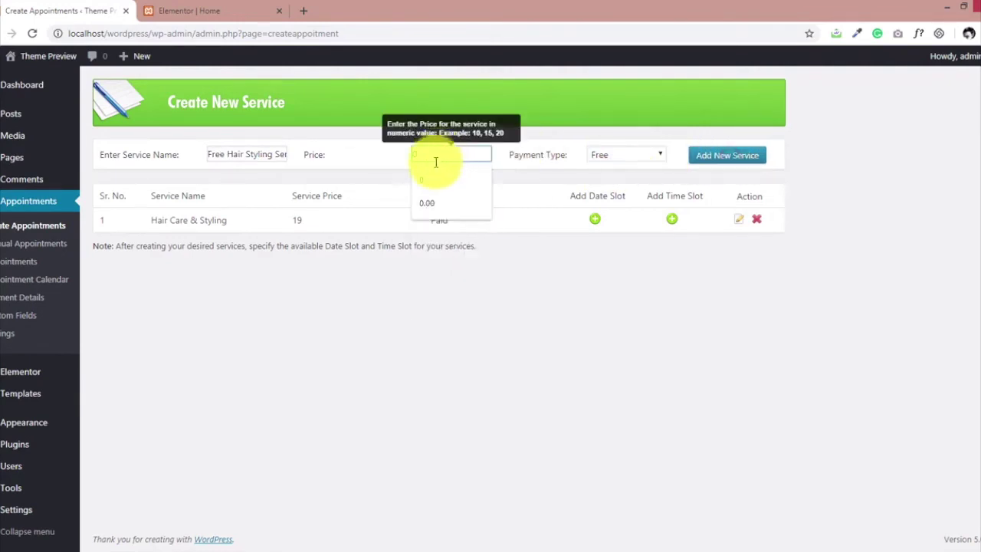
left_click(429, 201)
left_click(701, 155)
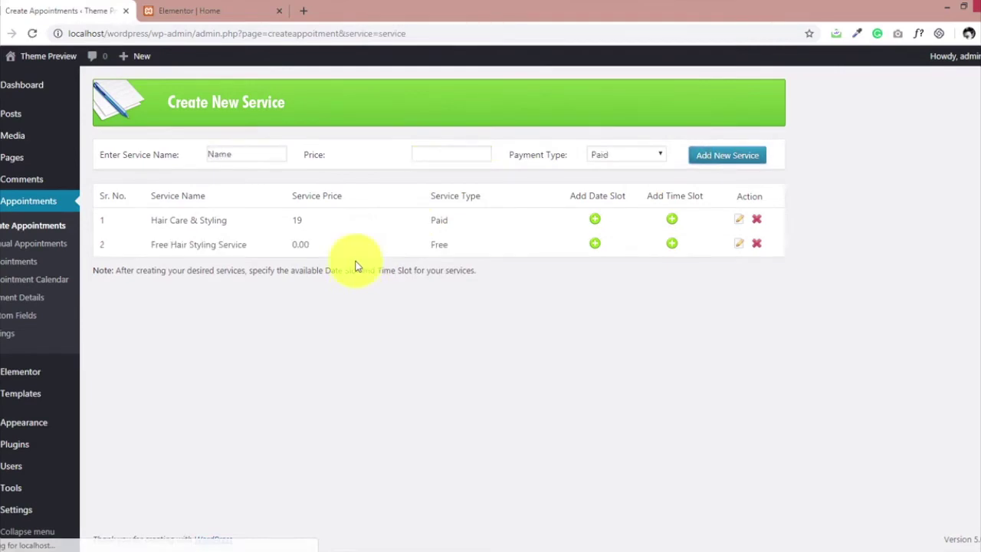
Add a date slot for the free service running from 01/17/2019 to 02/27/2019.
left_click(593, 247)
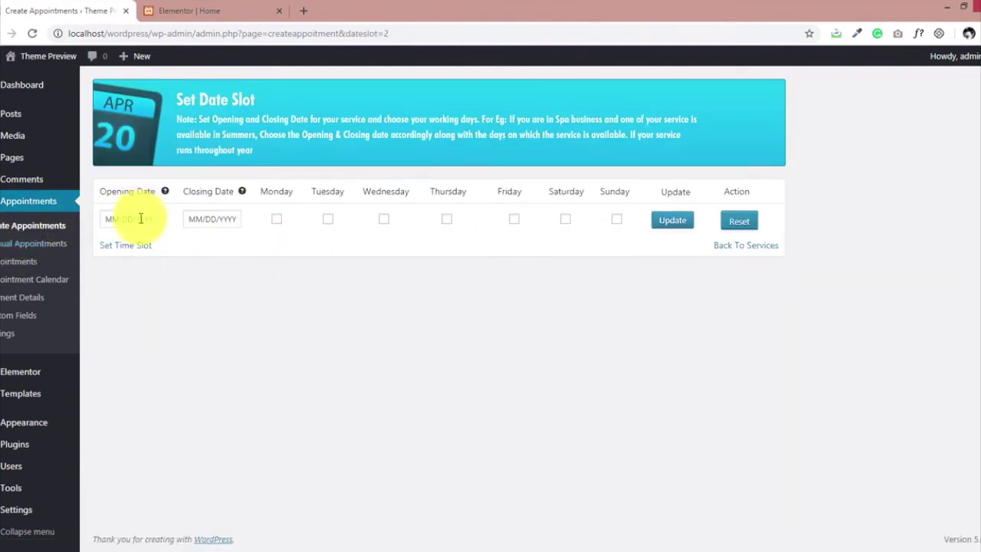
left_click(141, 218)
left_click(172, 304)
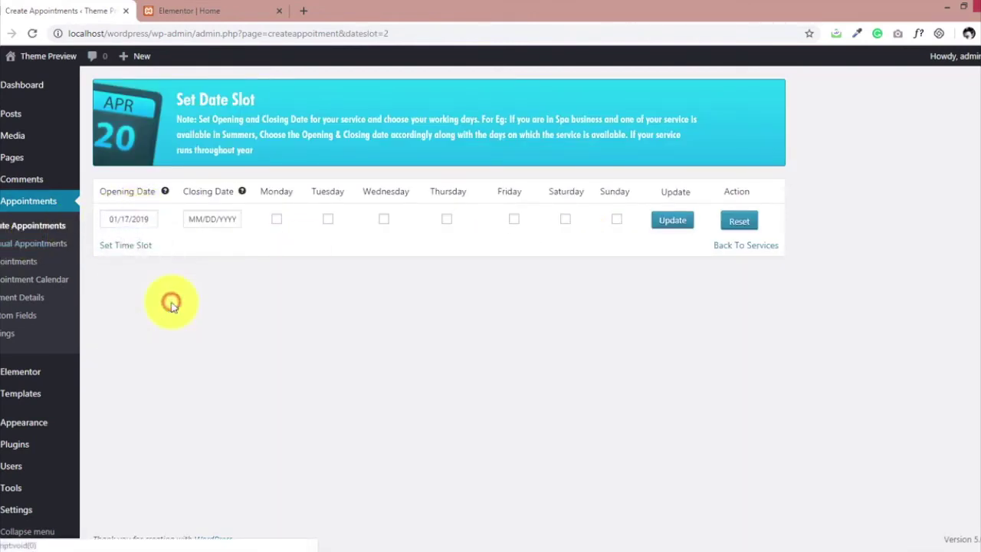
left_click(201, 219)
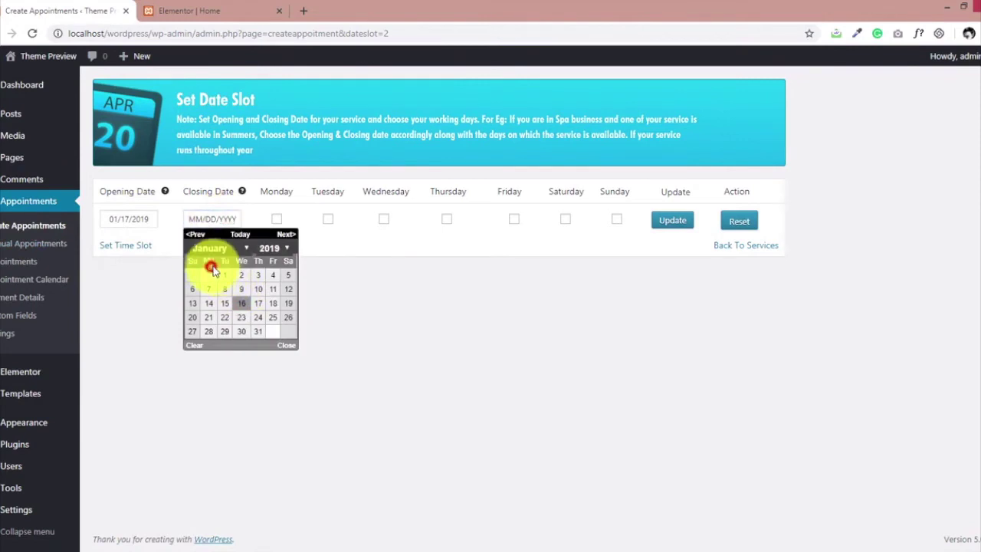
left_click(214, 247)
left_click(228, 268)
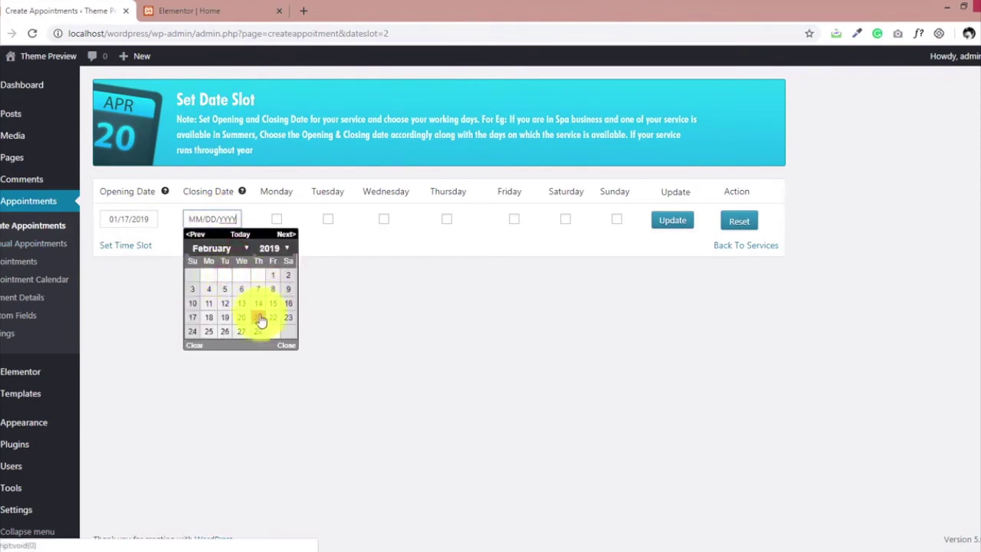
left_click(240, 331)
Mark Monday through Saturday as working days and update the date slot.
left_click(276, 220)
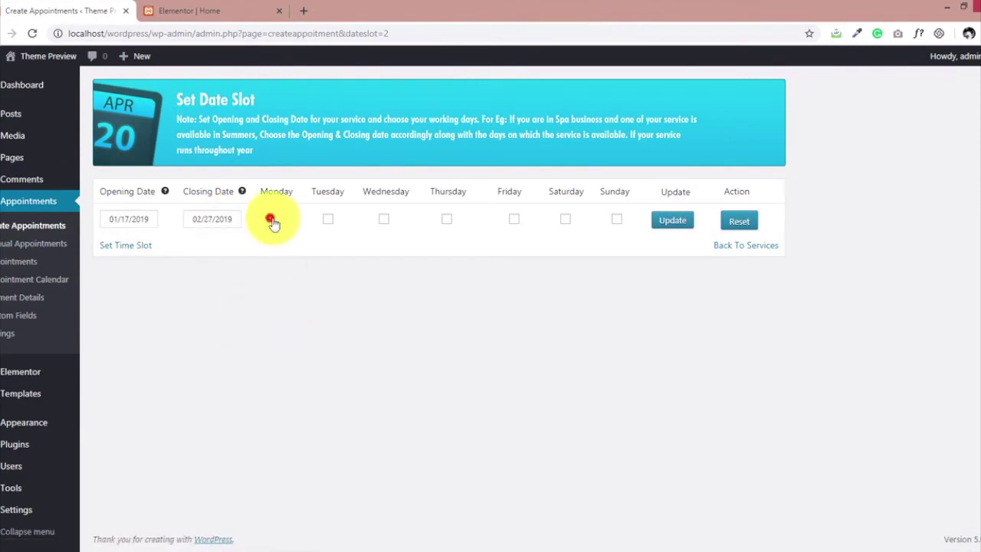
left_click(328, 219)
left_click(384, 220)
left_click(449, 220)
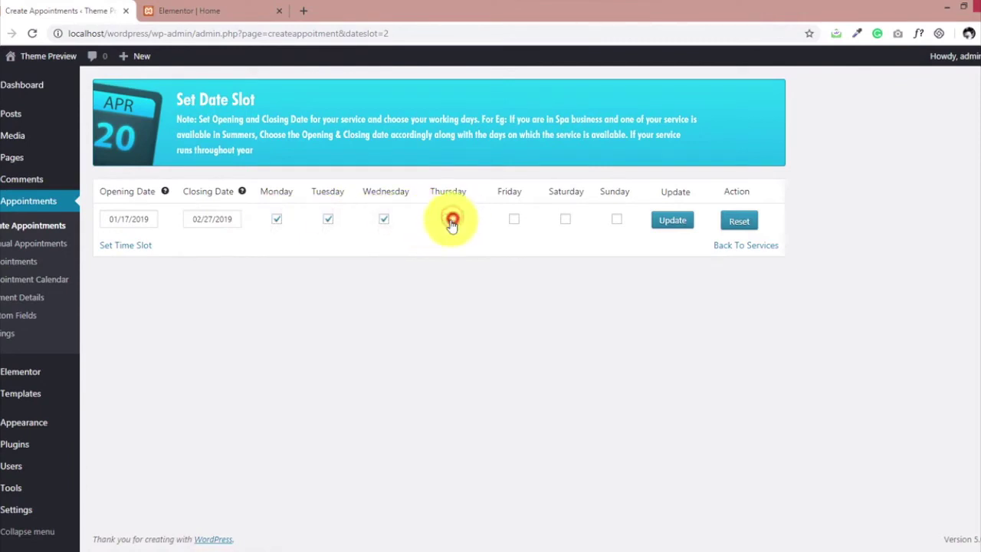
left_click(513, 219)
left_click(564, 220)
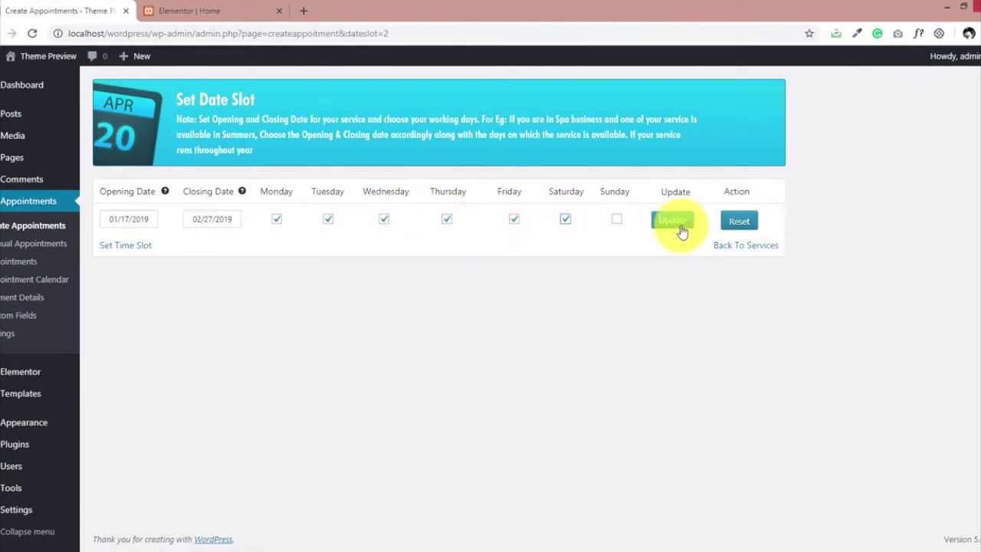
left_click(681, 229)
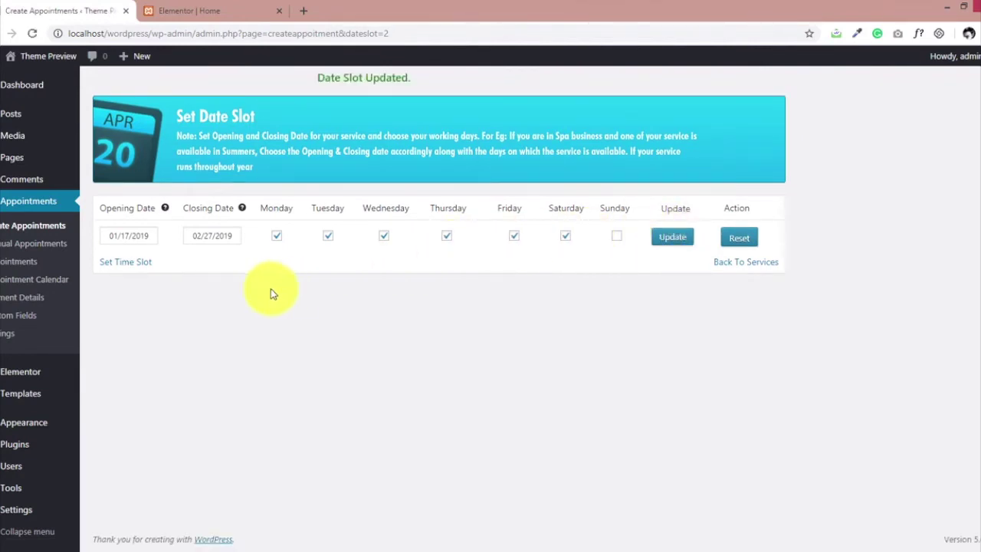
Set an 11:00 AM to 01:00 PM timing with 1 appointment per slot and 15-minute intervals.
left_click(130, 265)
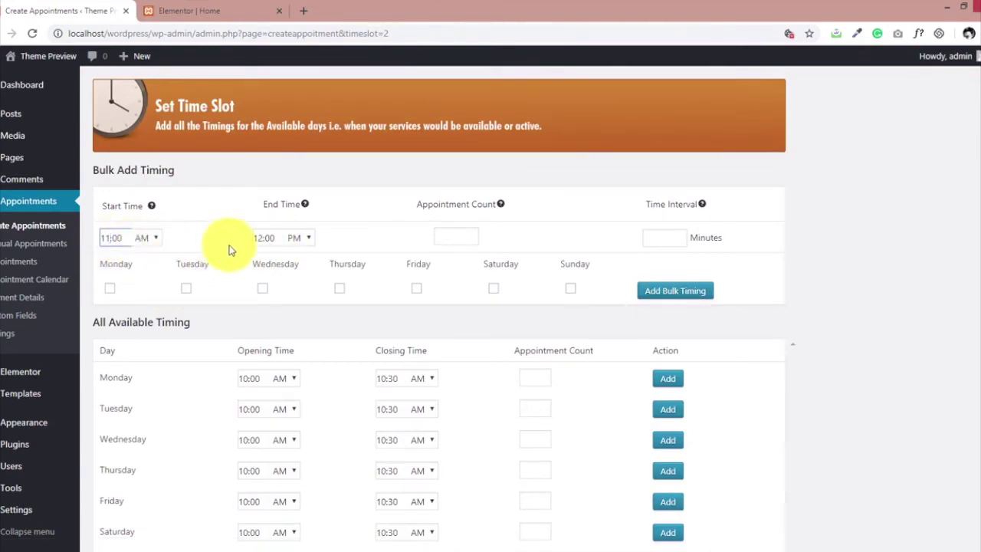
type("11:00")
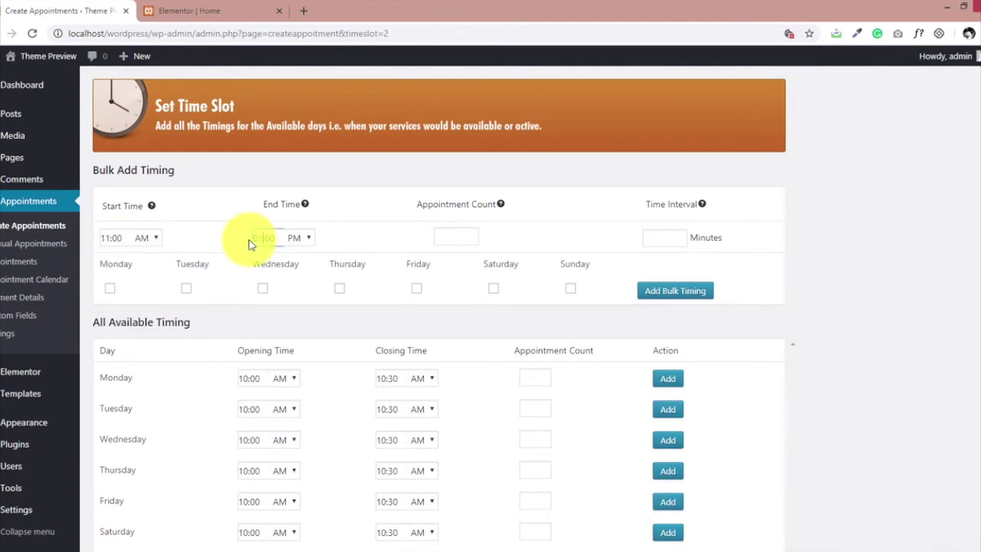
left_click(254, 240)
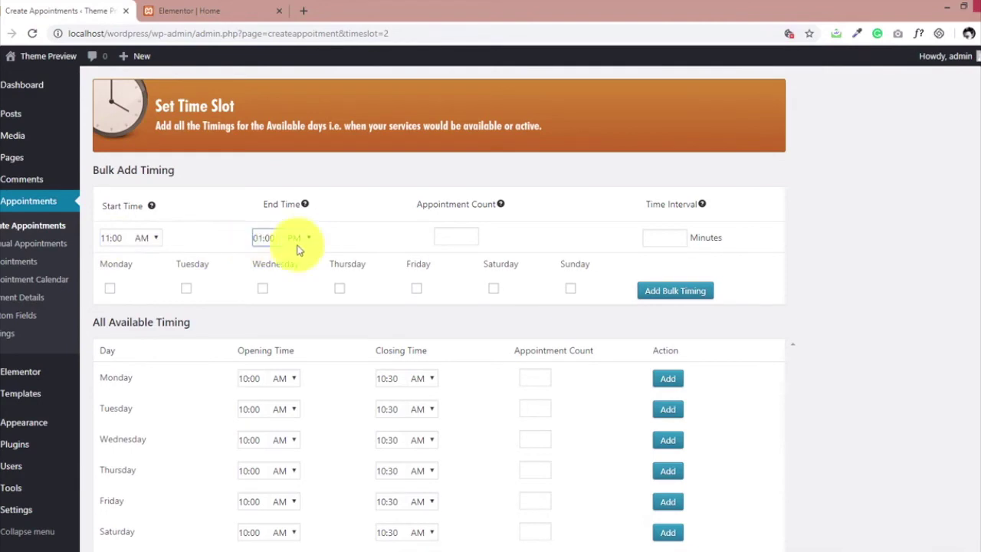
left_click(450, 236)
left_click(451, 258)
left_click(657, 236)
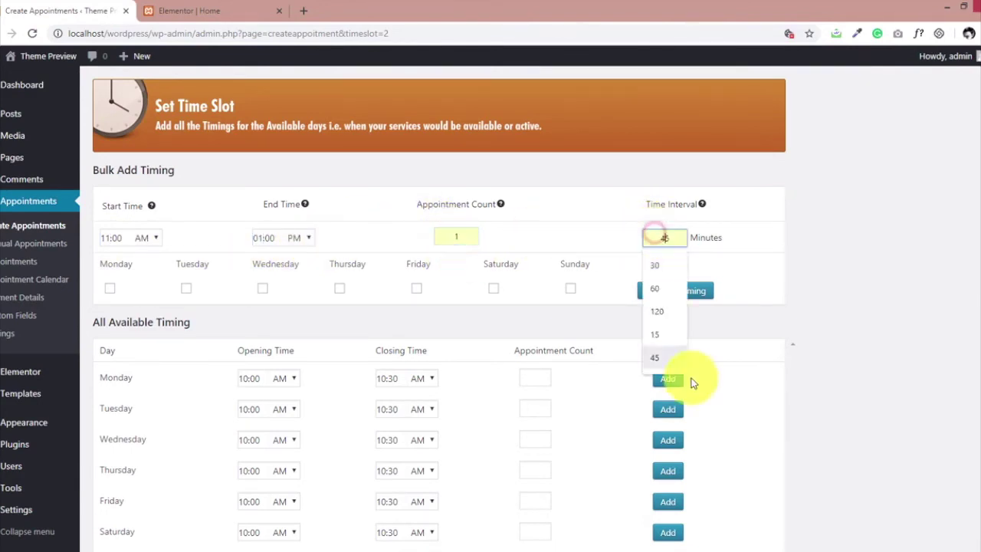
left_click(662, 338)
Apply the bulk timing to Monday, Wednesday and Friday, then return to the services list.
left_click(110, 288)
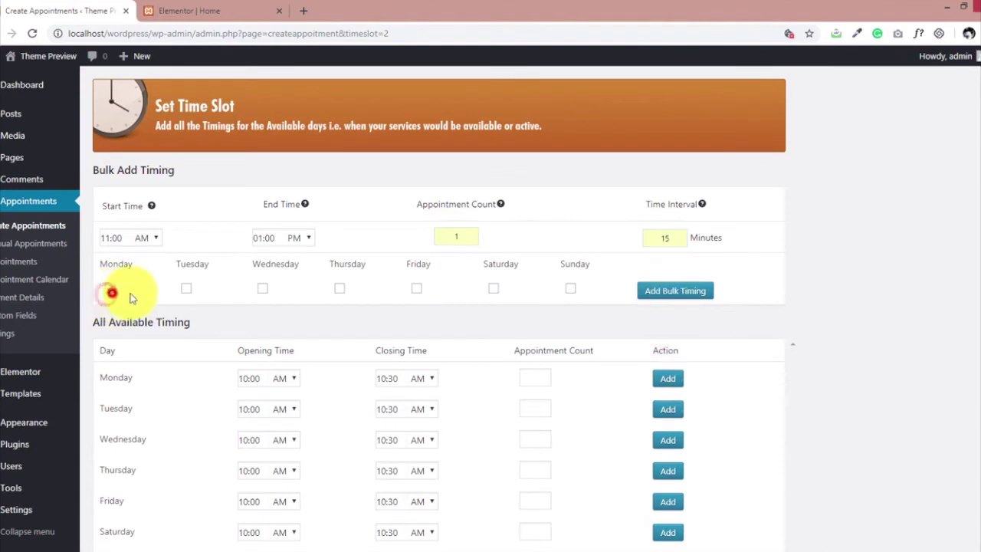
left_click(262, 289)
left_click(416, 288)
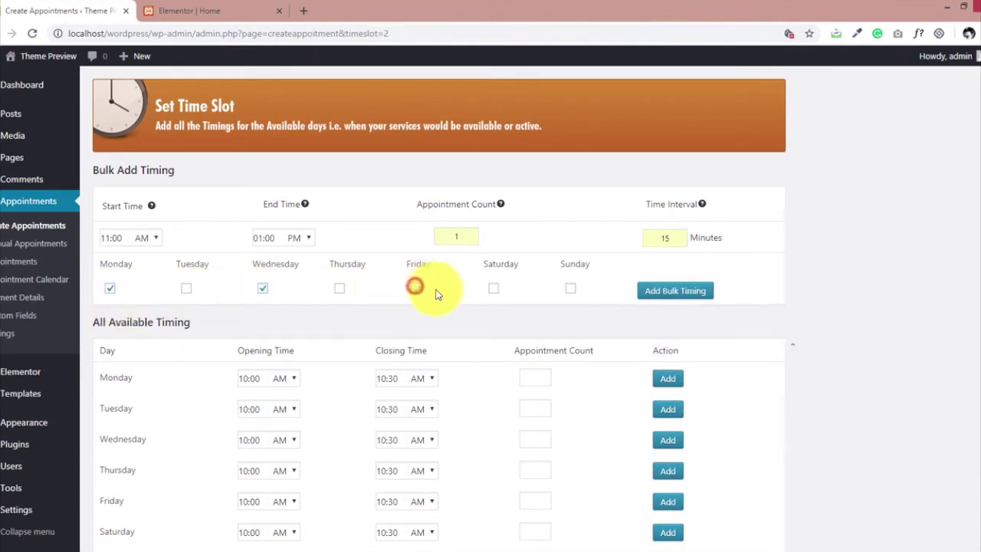
left_click(682, 297)
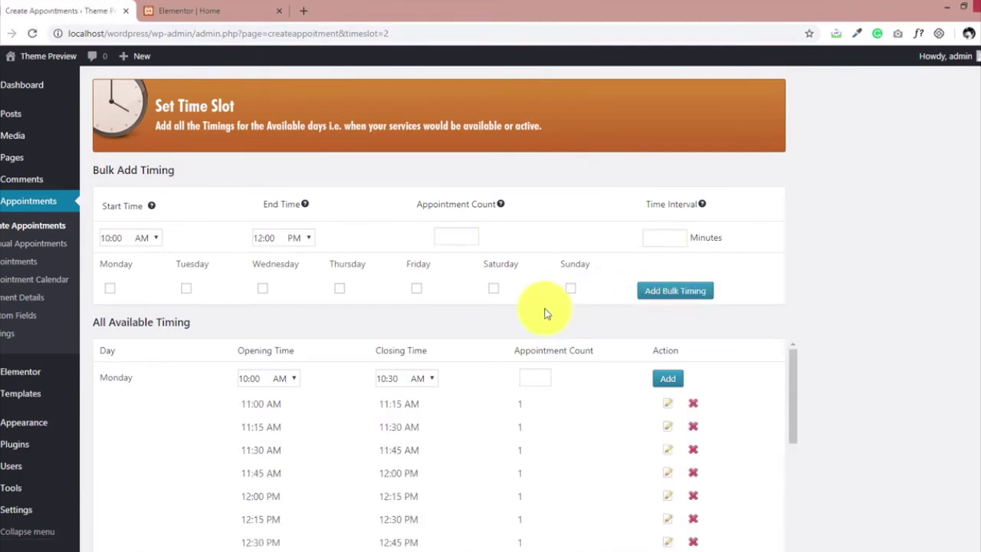
scroll(543, 308, "down", 2)
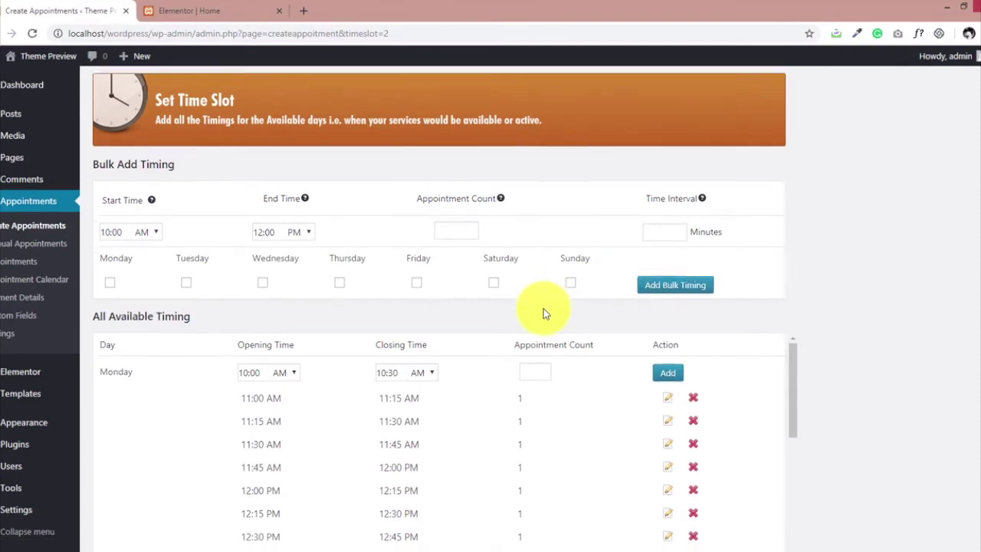
scroll(503, 316, "down", 3)
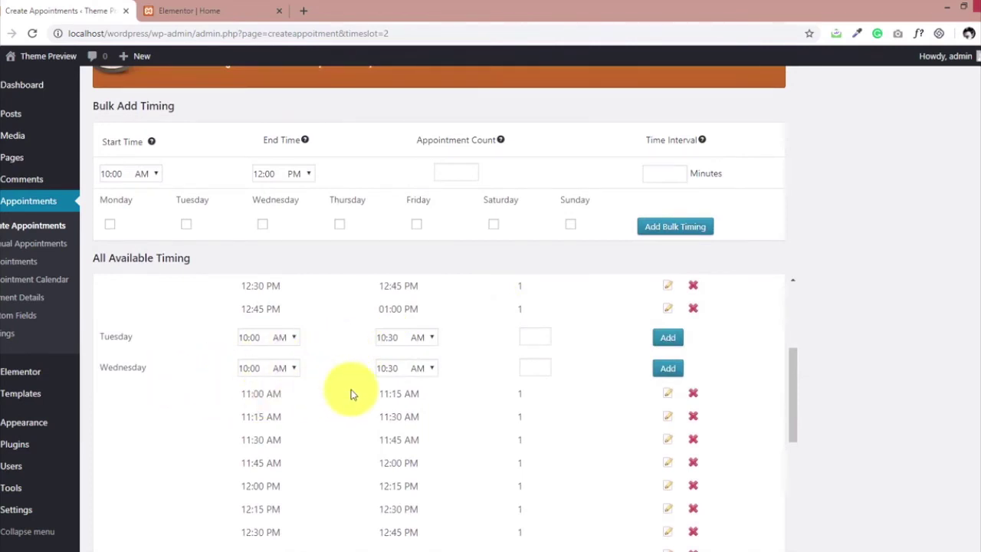
scroll(345, 399, "down", 7)
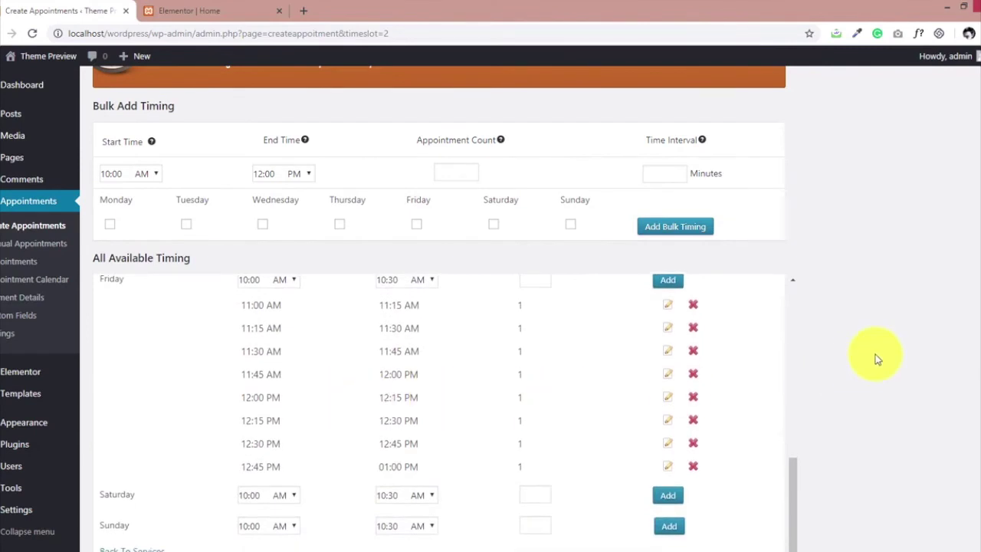
scroll(874, 356, "down", 2)
left_click(140, 503)
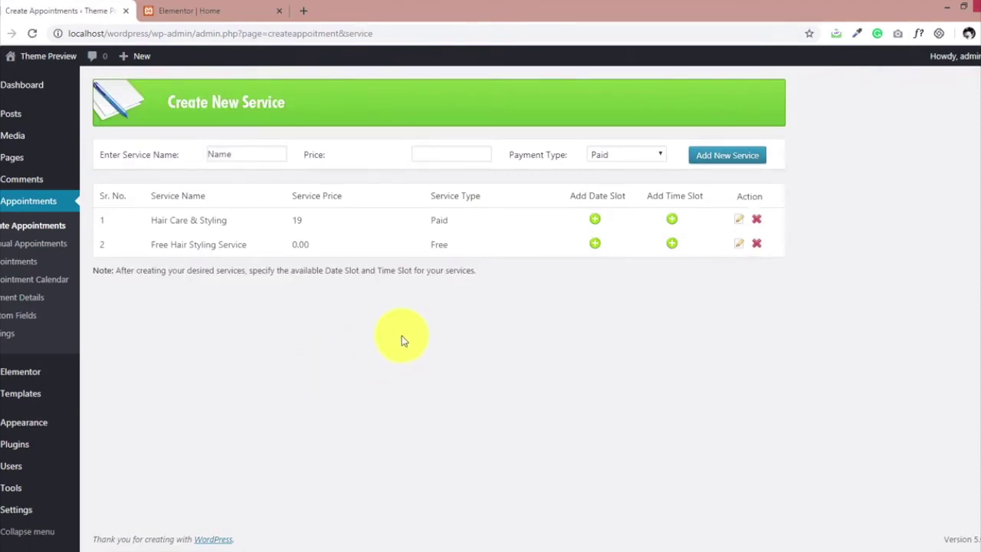
Check the Barber page's tablet layout in the Elementor editor.
left_click(222, 8)
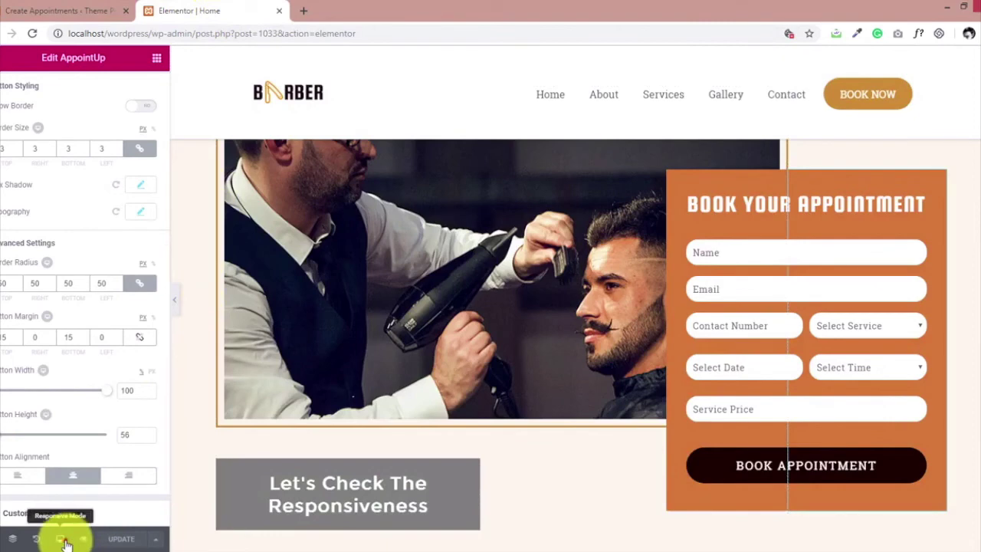
left_click(65, 541)
left_click(77, 479)
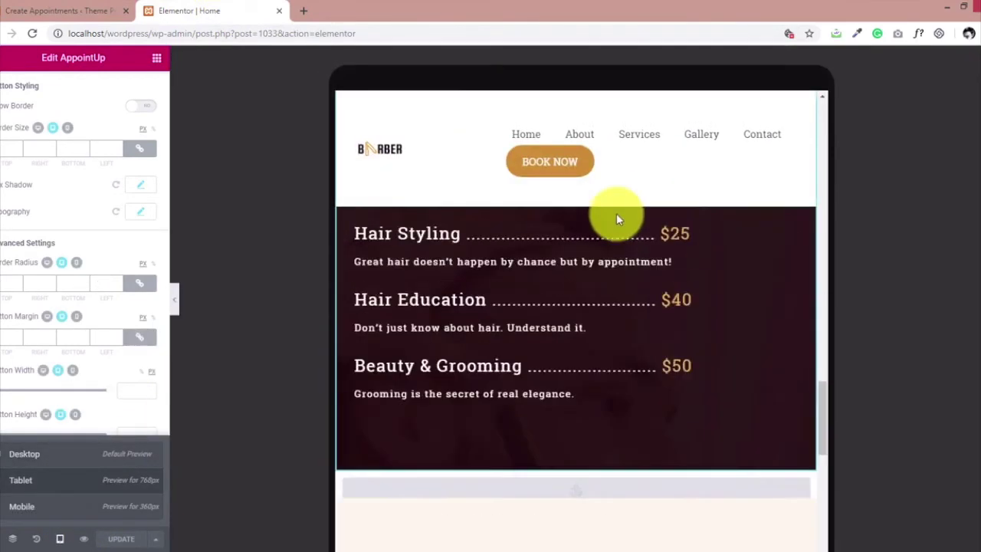
scroll(617, 213, "down", 8)
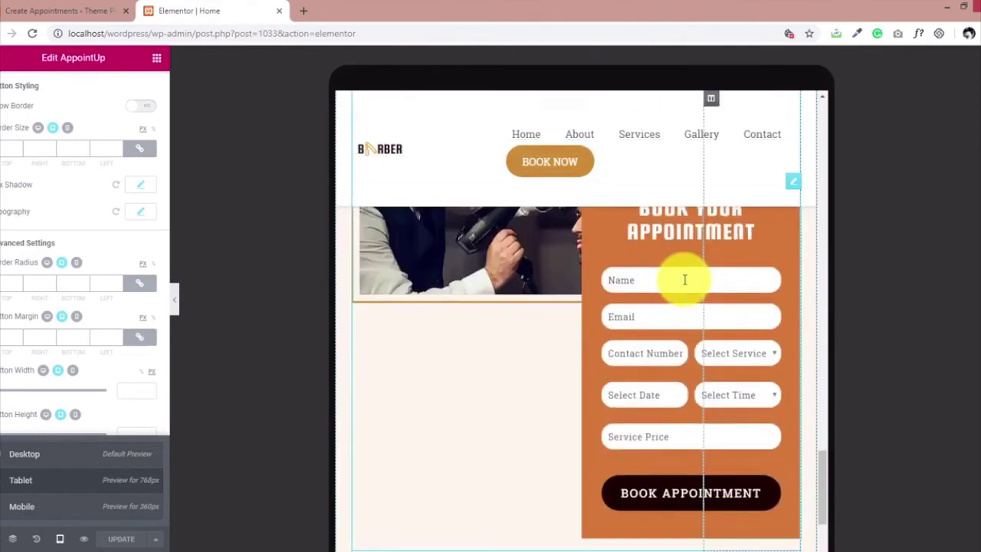
scroll(684, 280, "down", 10)
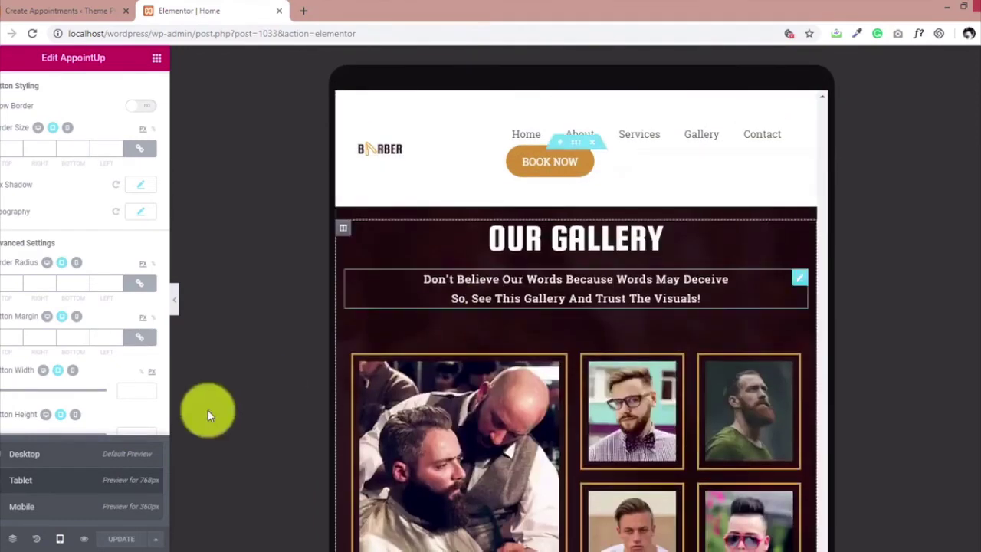
Check the mobile layout, restore desktop view, and open a live preview in a new tab.
left_click(57, 512)
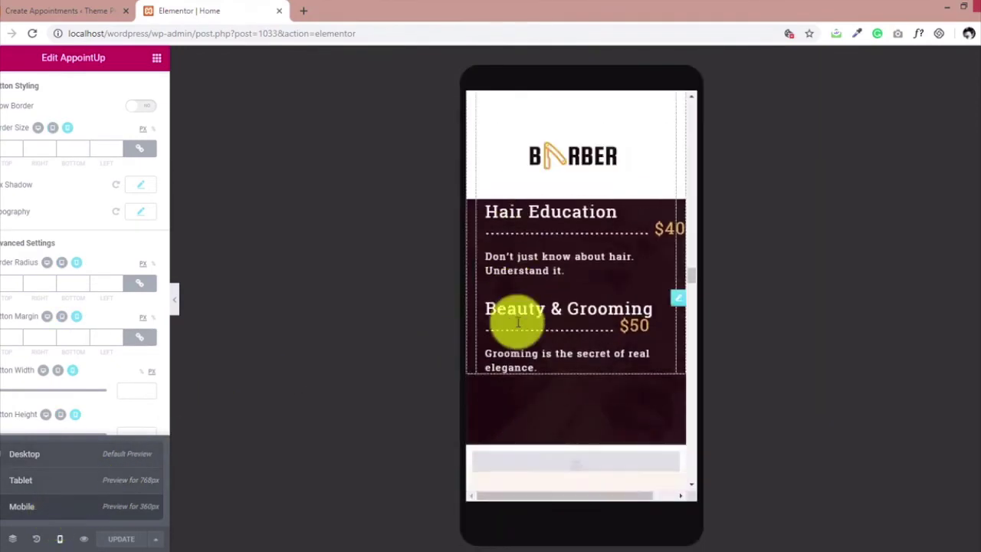
scroll(504, 311, "down", 5)
scroll(528, 301, "down", 6)
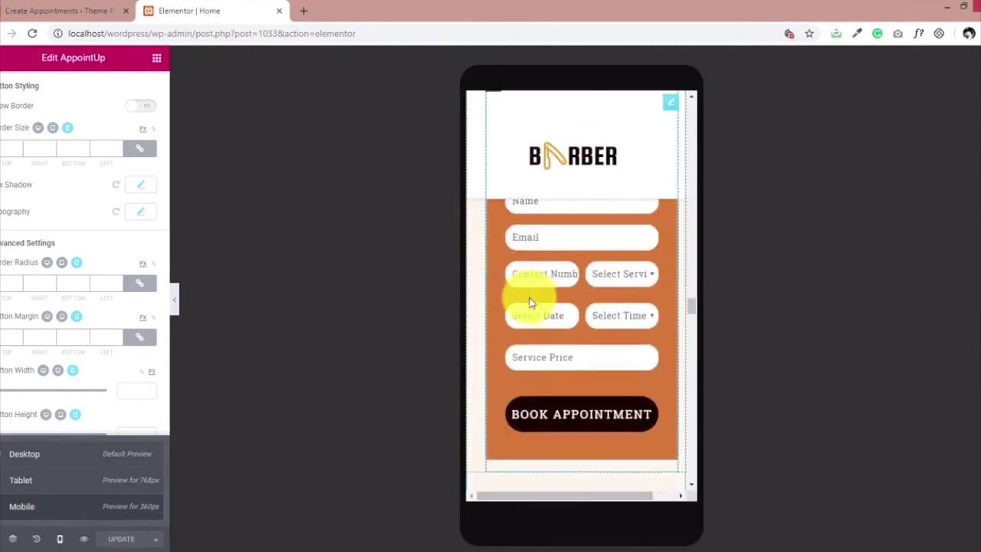
scroll(528, 299, "down", 8)
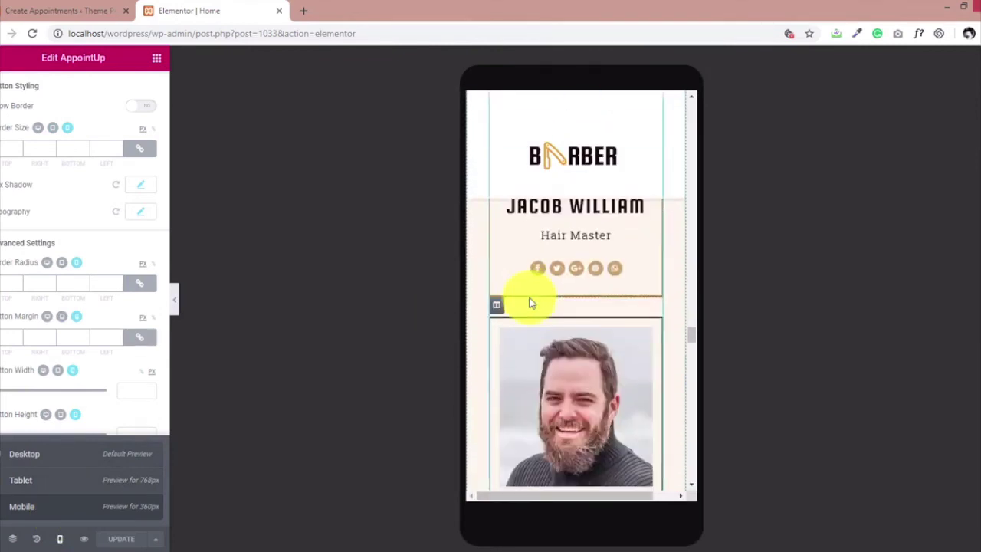
left_click(21, 454)
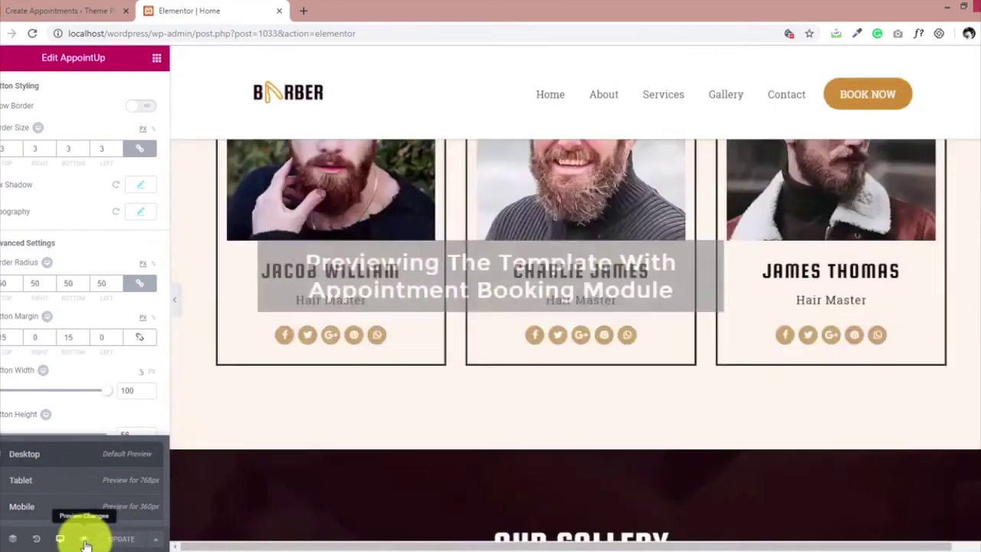
left_click(84, 539)
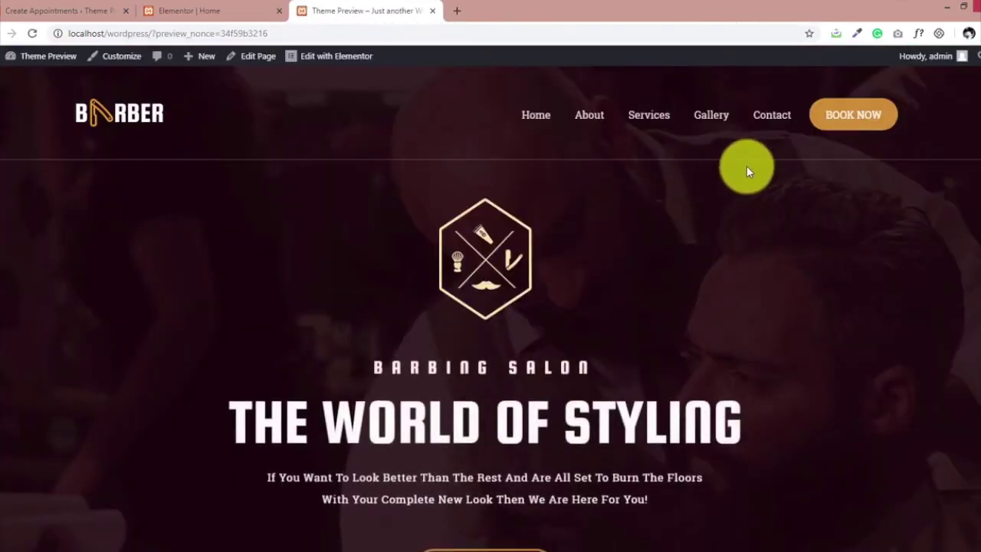
Fill in the customer's name, e-mail and phone number on the appointment form.
scroll(748, 169, "down", 3)
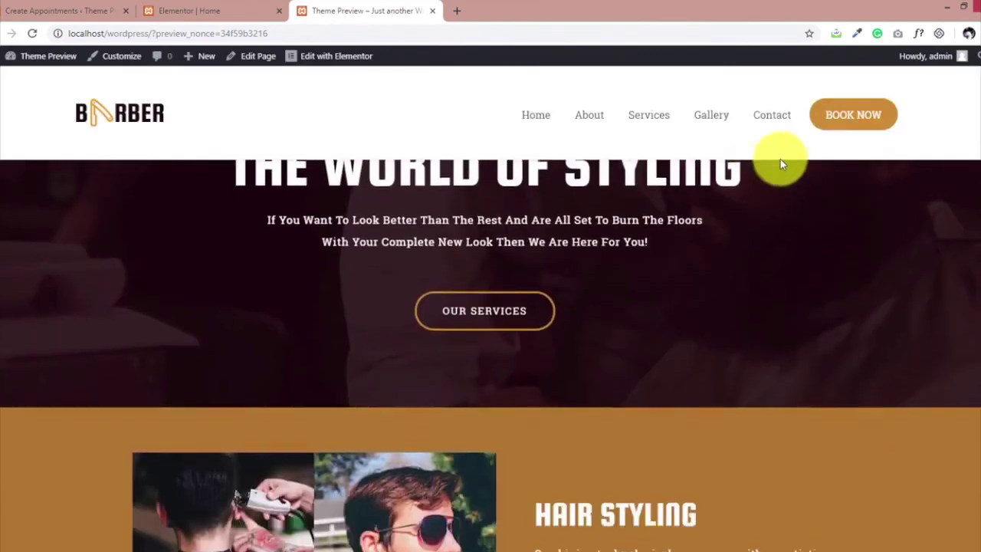
scroll(741, 228, "down", 1)
scroll(742, 234, "down", 10)
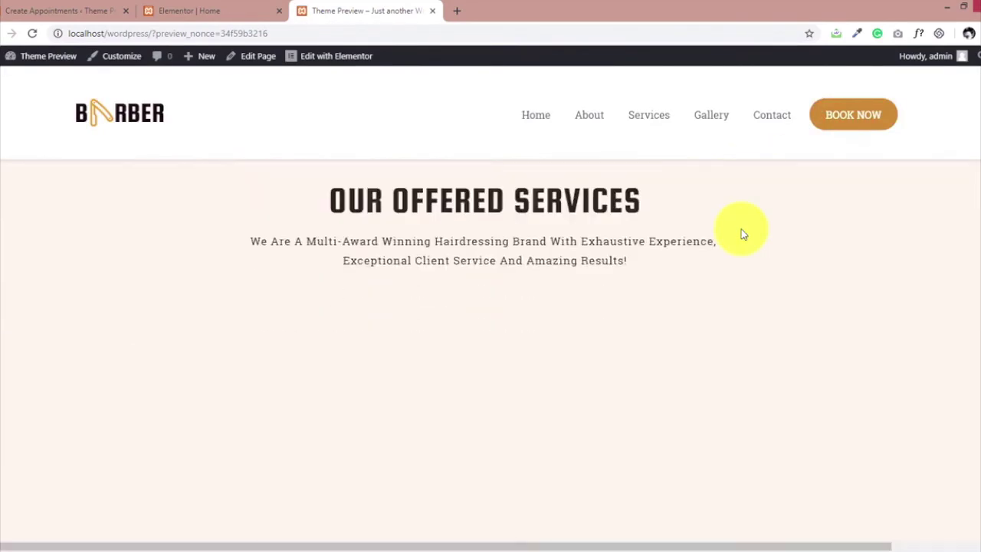
scroll(742, 234, "down", 15)
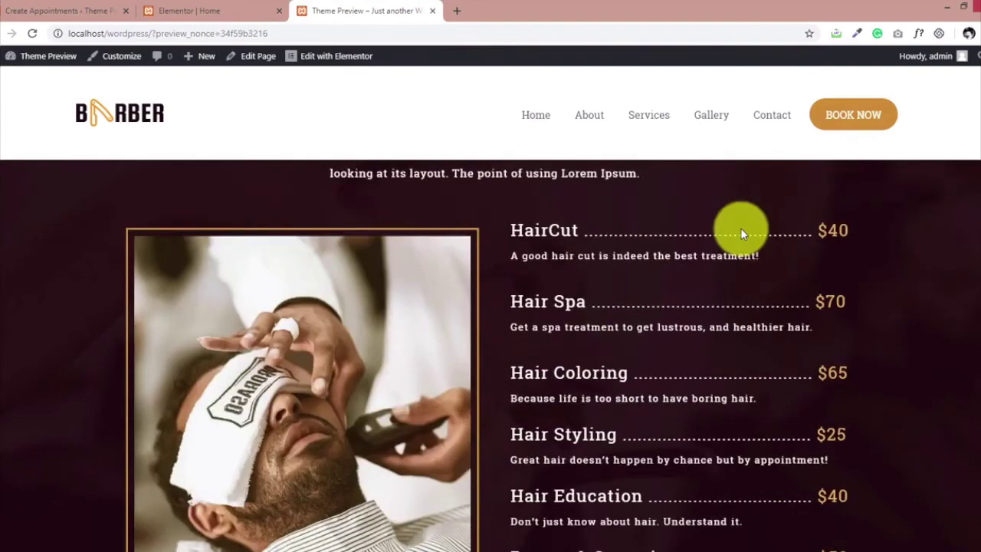
scroll(740, 227, "down", 6)
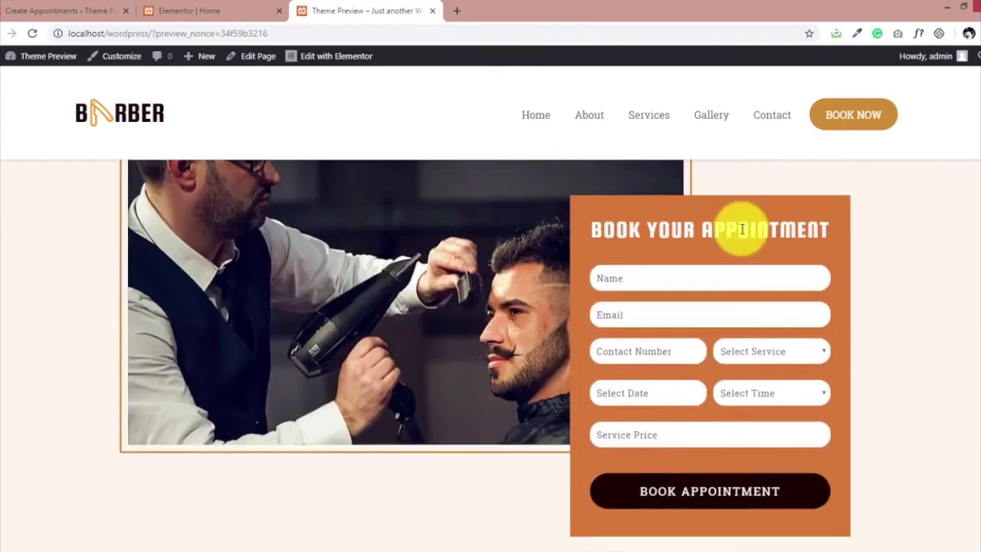
scroll(713, 222, "up", 2)
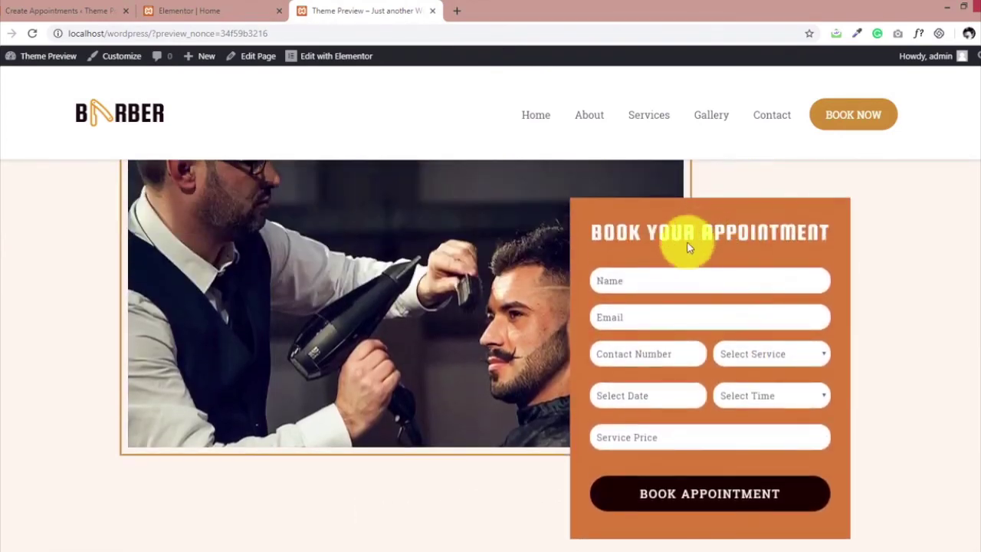
left_click(659, 273)
type("M")
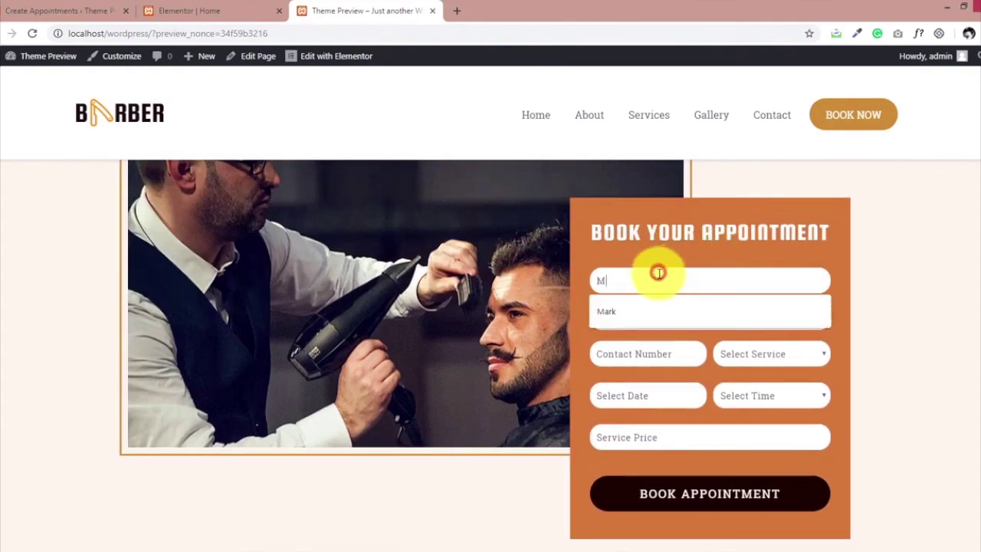
left_click(647, 318)
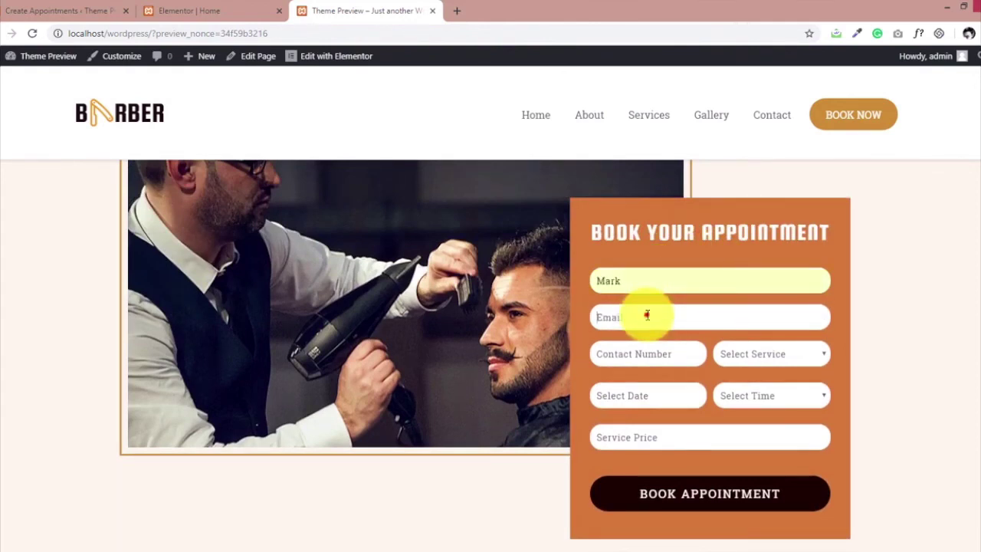
type("mark")
left_click(639, 341)
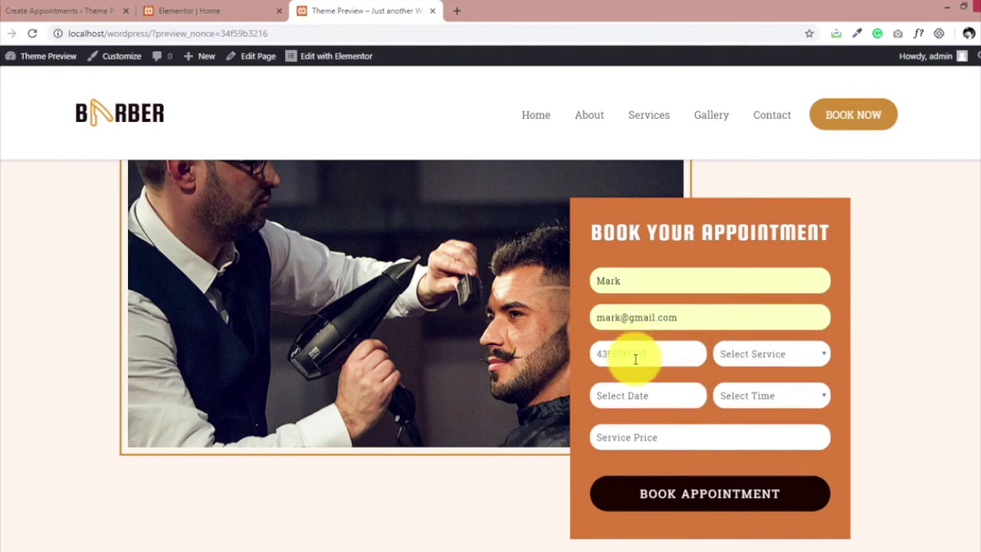
left_click(642, 358)
Choose Free Hair Styling Service, 18/01/2019, slot 12:00 PM-12:15 PM, and book the appointment.
left_click(748, 359)
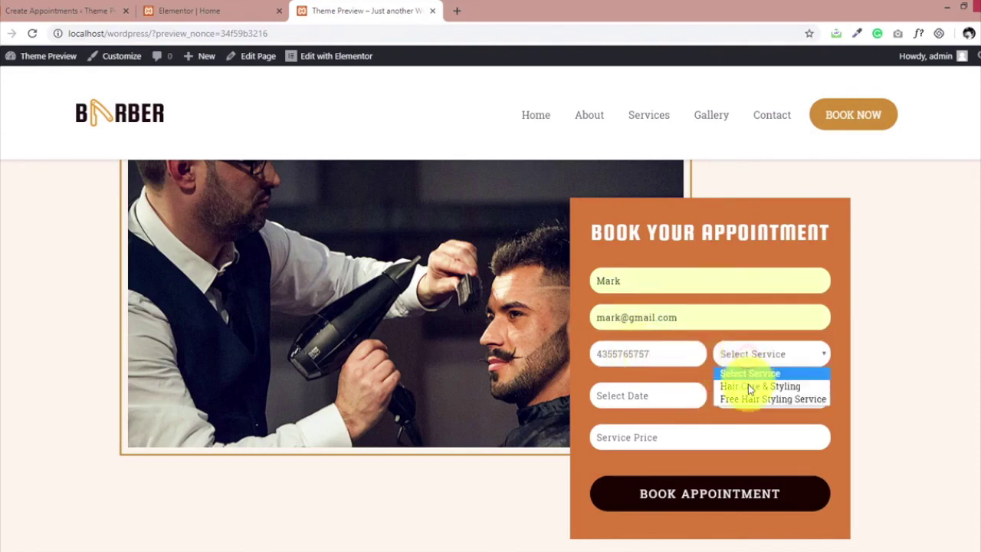
left_click(748, 387)
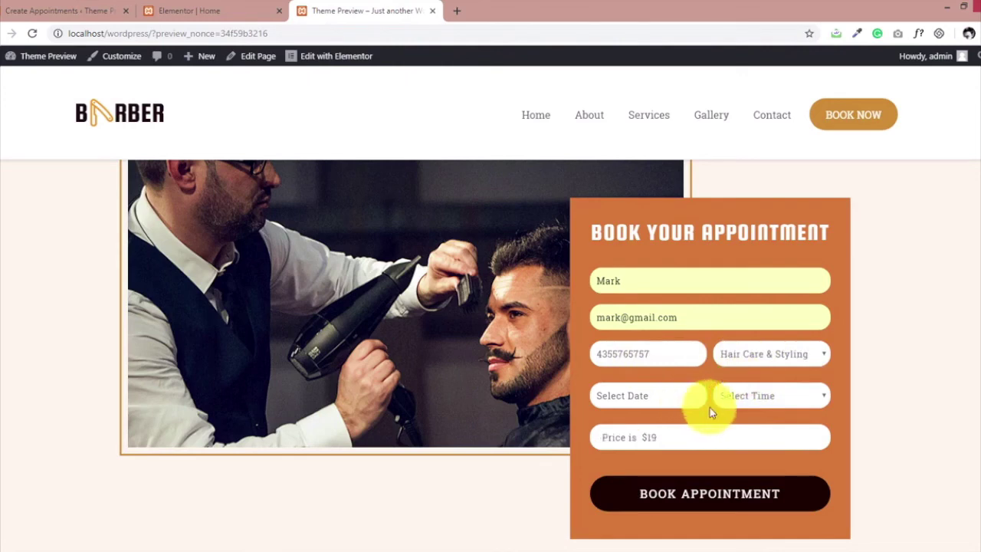
left_click(764, 363)
left_click(756, 376)
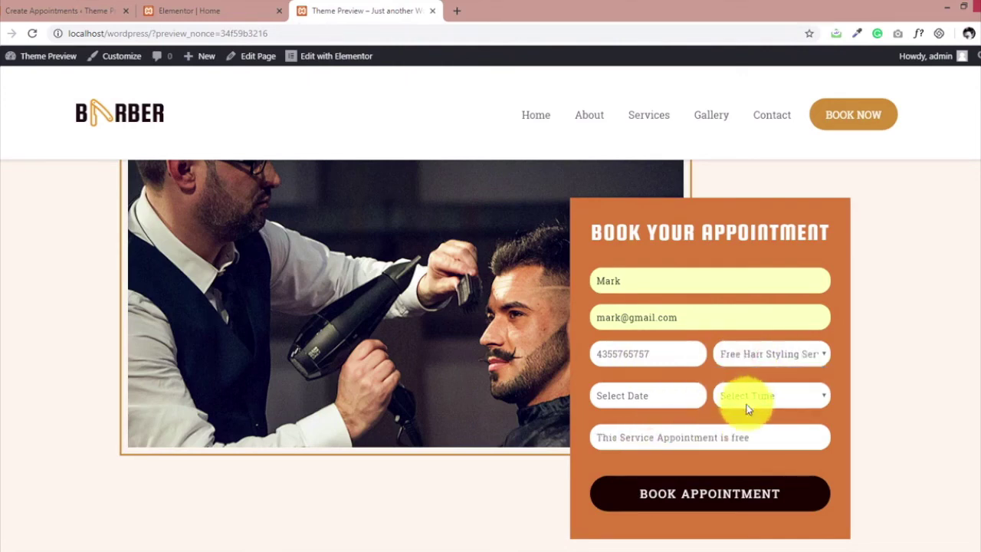
left_click(650, 399)
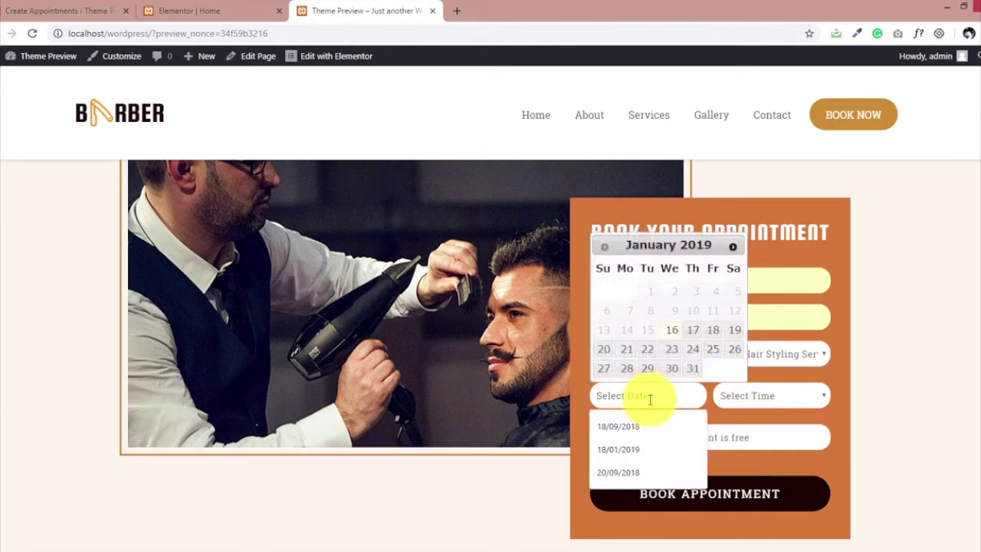
left_click(714, 336)
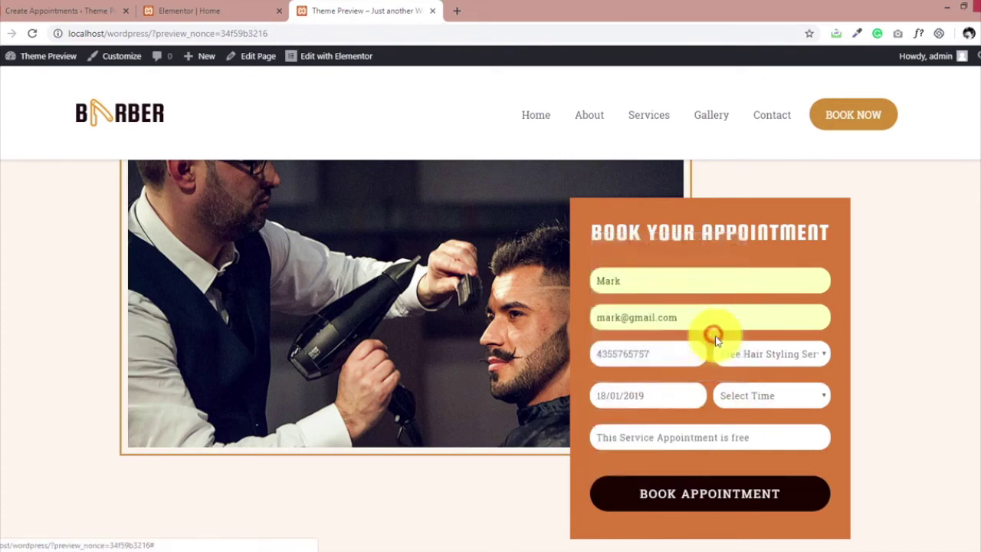
left_click(755, 402)
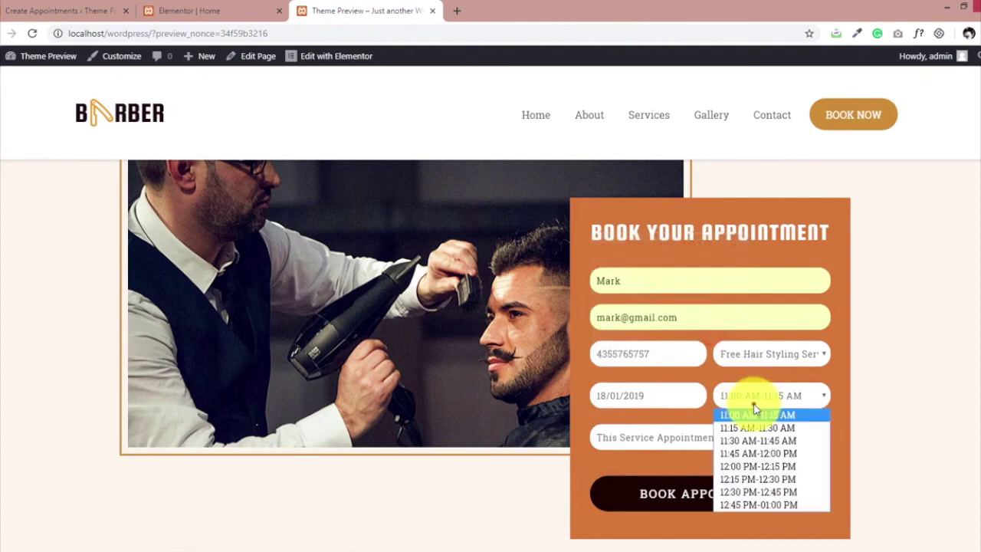
left_click(755, 466)
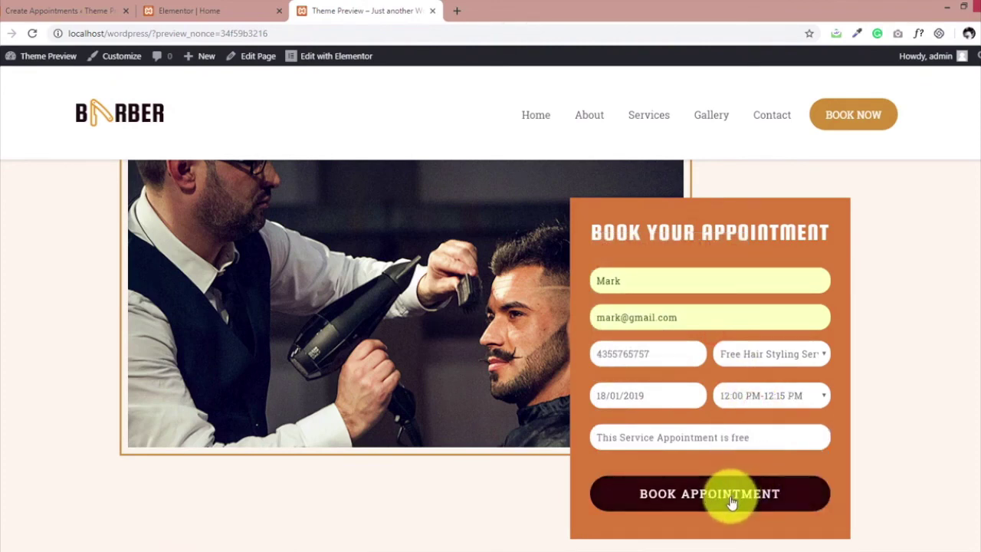
left_click(729, 496)
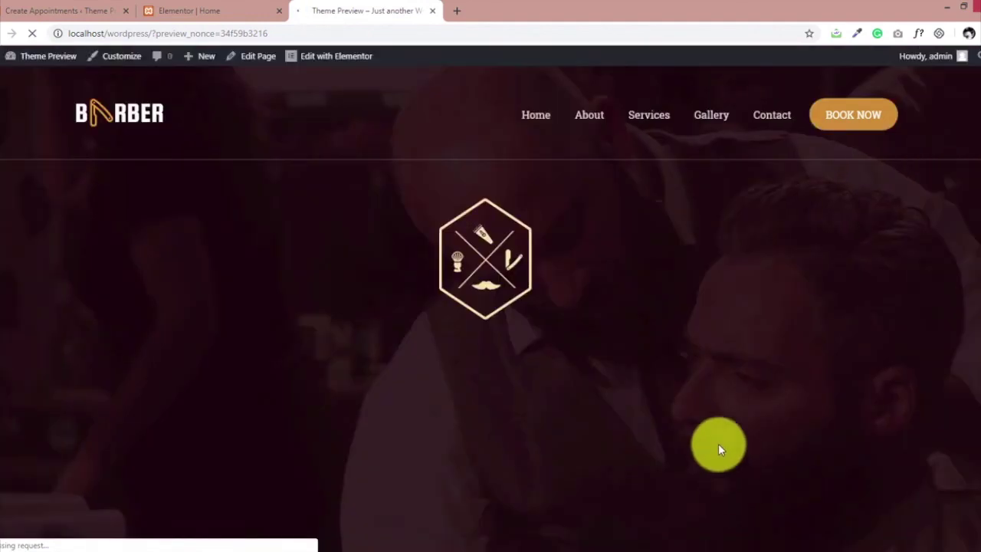
scroll(695, 389, "down", 4)
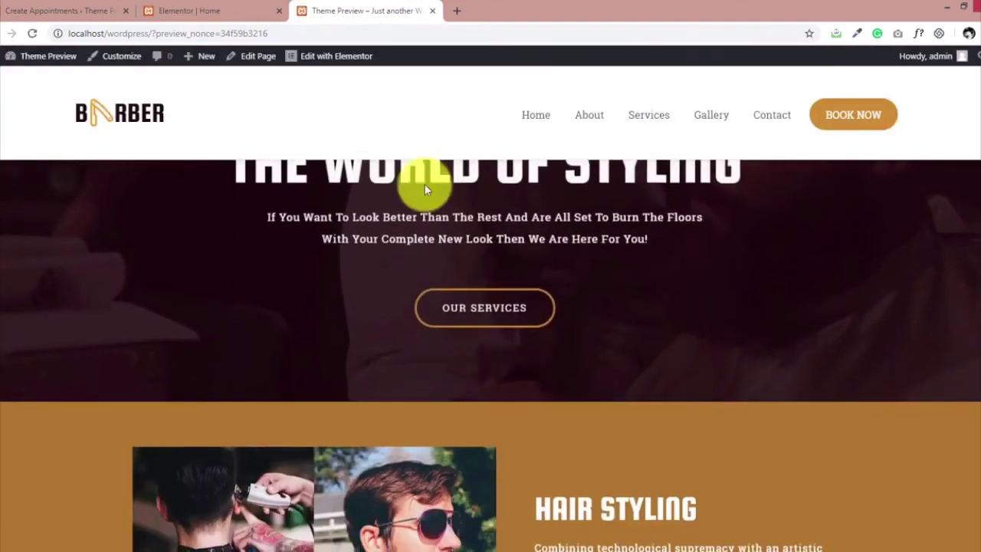
left_click(74, 9)
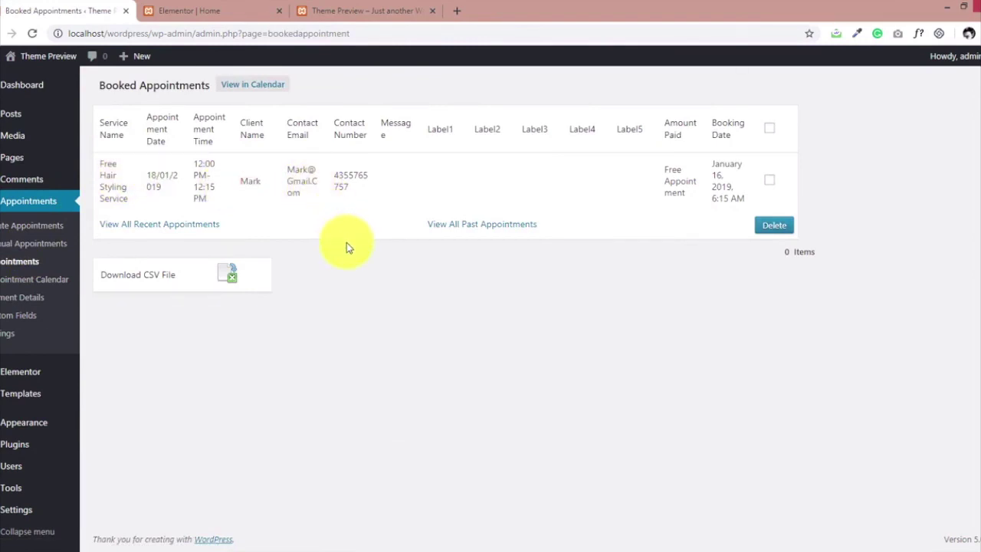
left_click(29, 83)
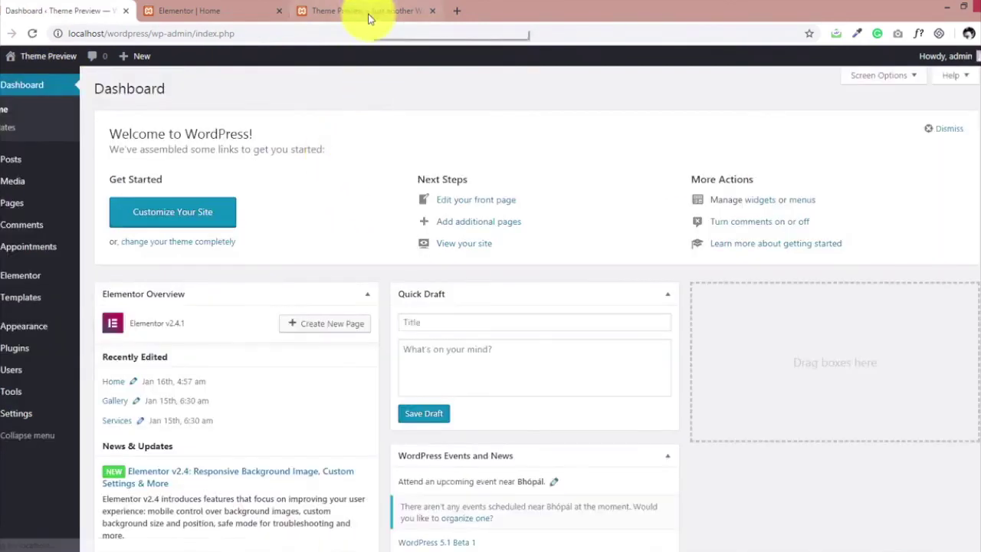
left_click(367, 14)
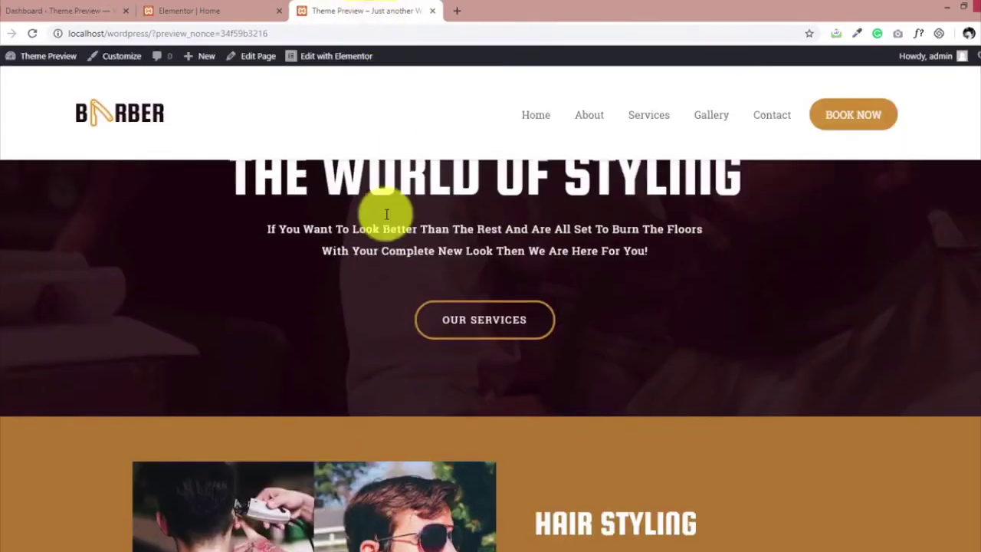